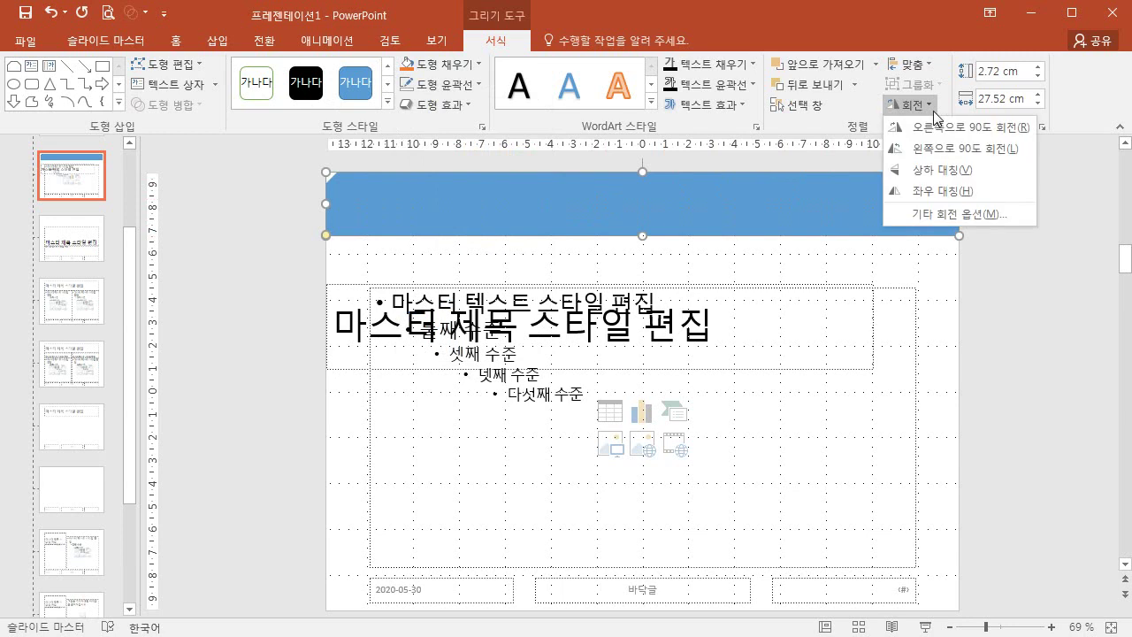
Flip the blue banner shape vertically and place a duplicate of it slightly lower, overlapping the original
click(924, 175)
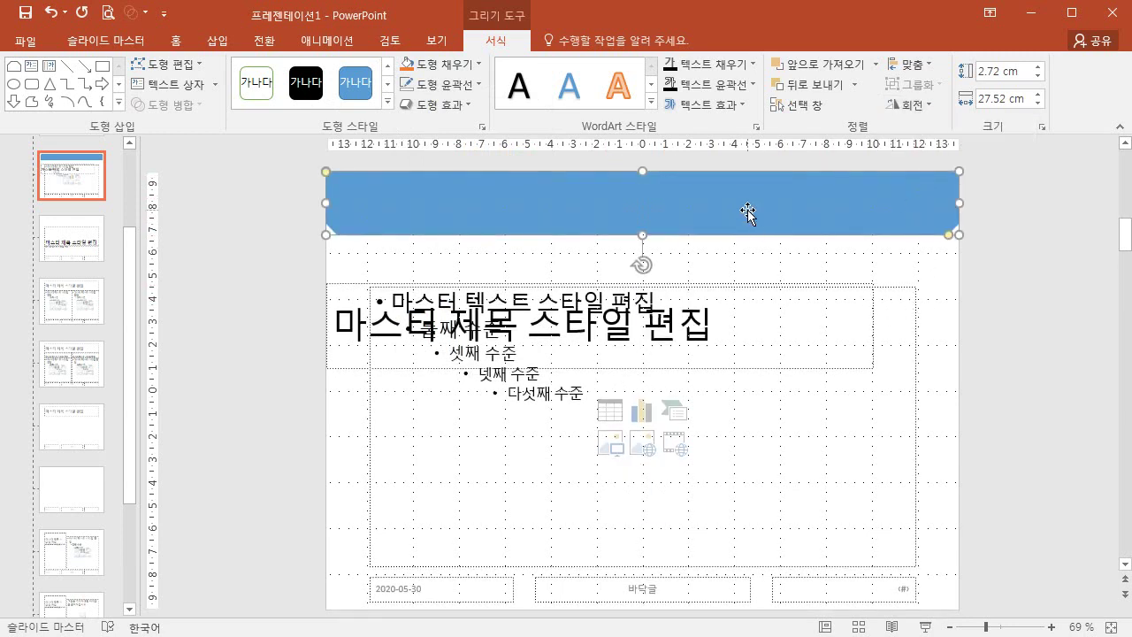
drag(747, 213, 750, 244)
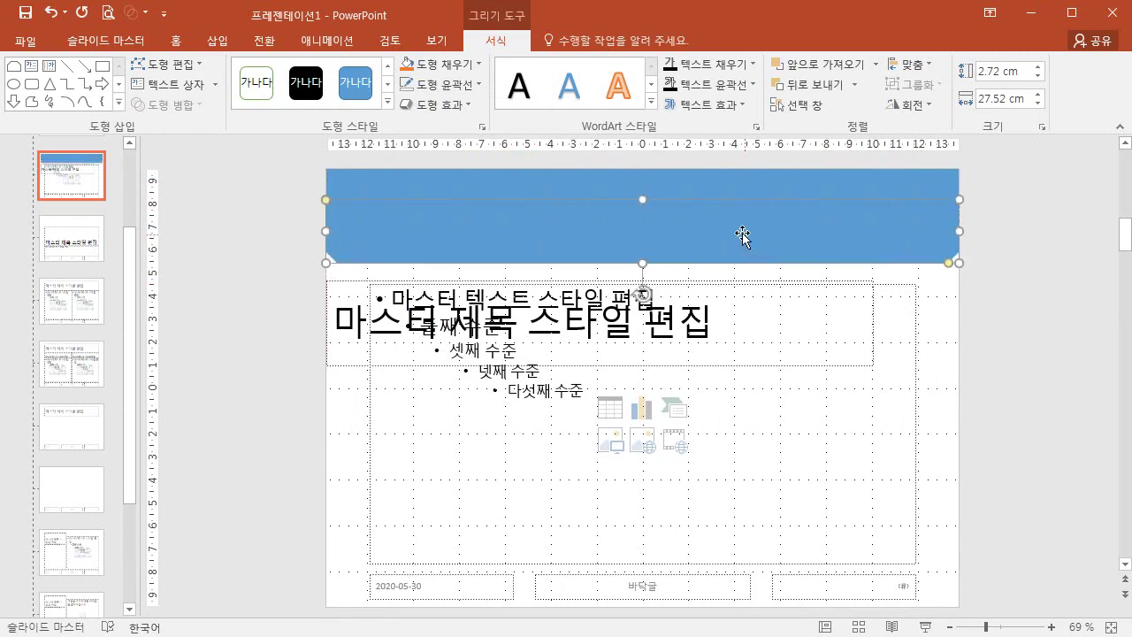
Remove the outline of the duplicated shape and fill it with the lightest blue theme tint
click(473, 85)
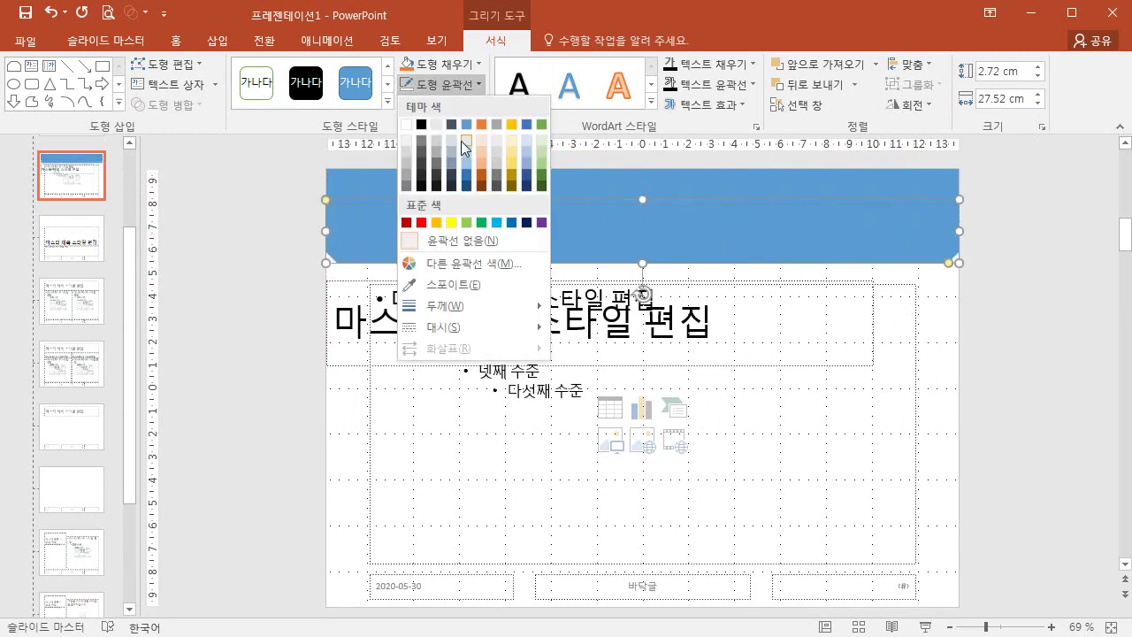
click(466, 237)
click(463, 64)
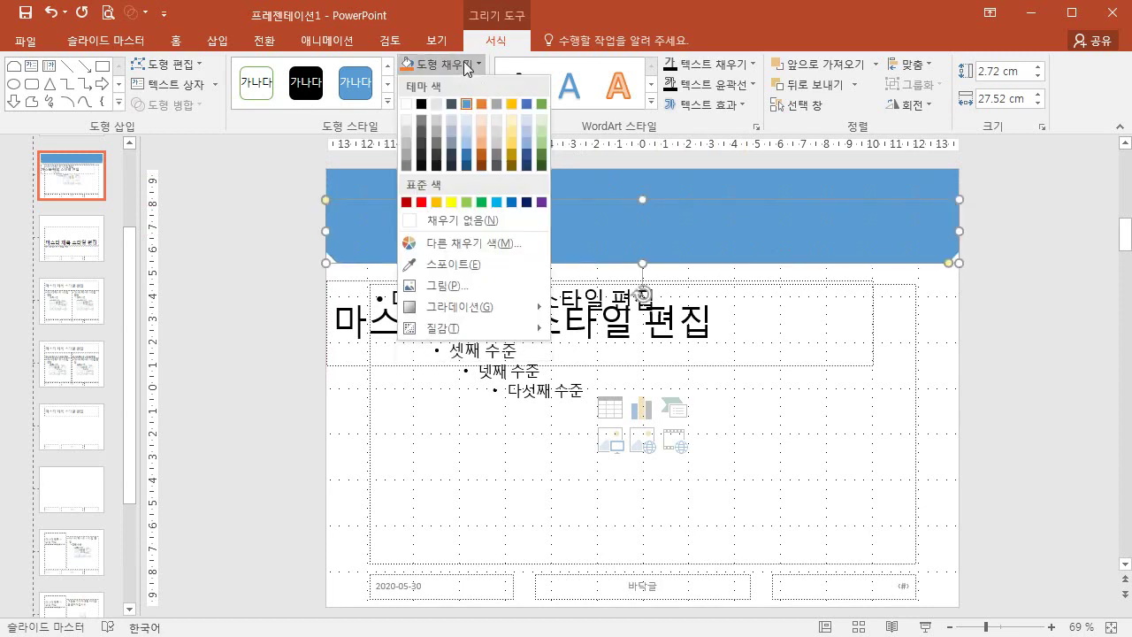
click(465, 120)
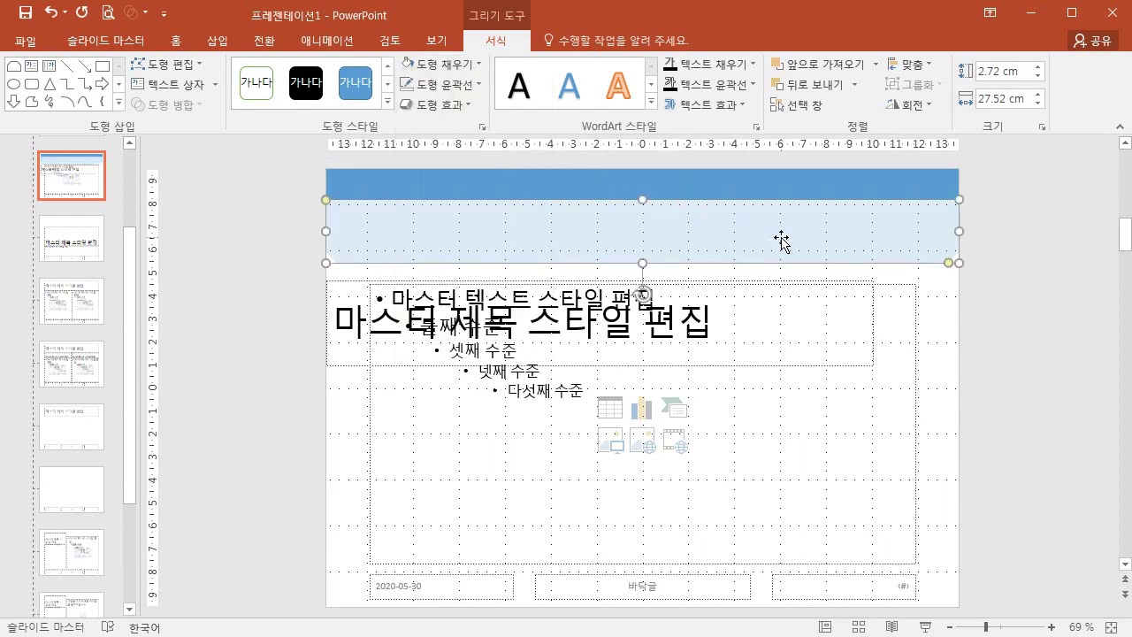
Flip the light-blue shape vertically and fit it, narrowed to about 25.4 cm, over the blue banner at the slide's upper edge
click(912, 105)
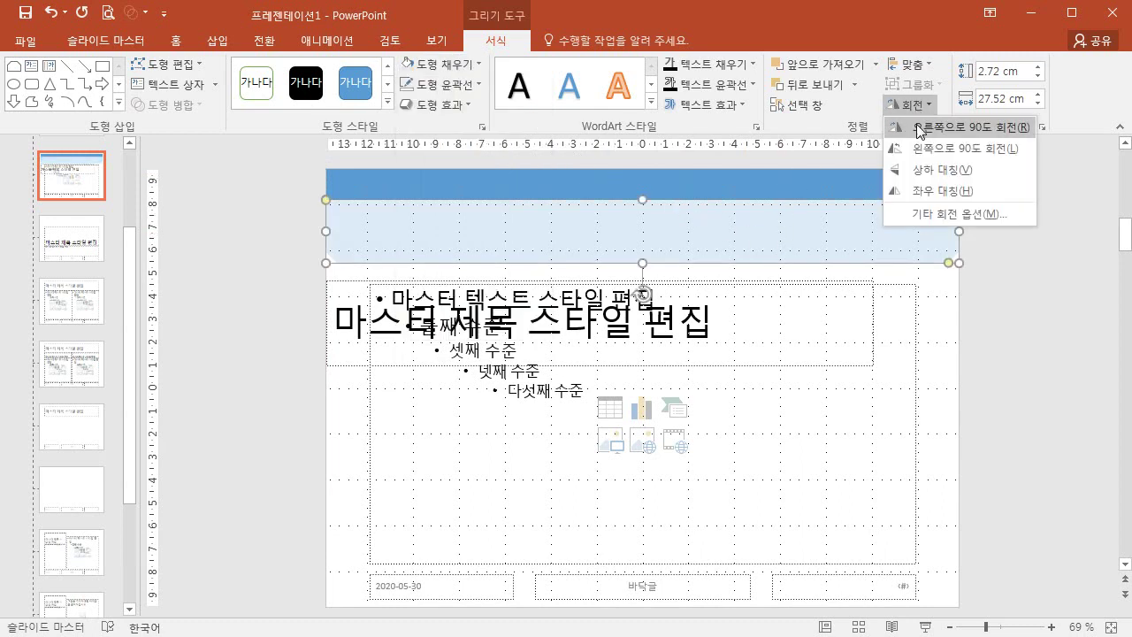
click(926, 181)
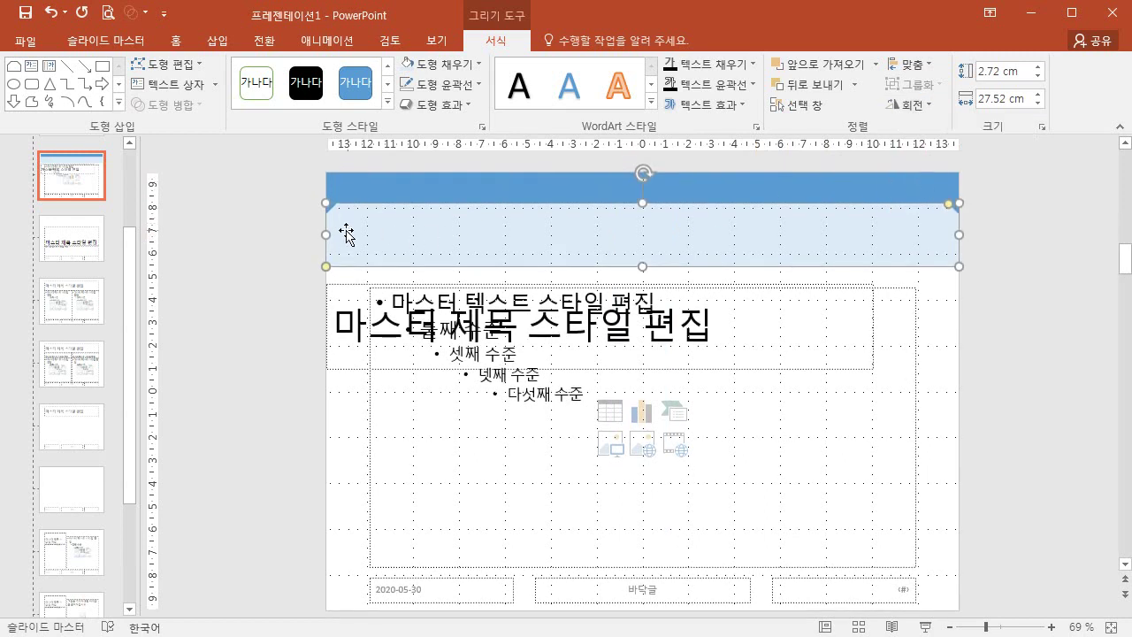
drag(325, 231, 352, 234)
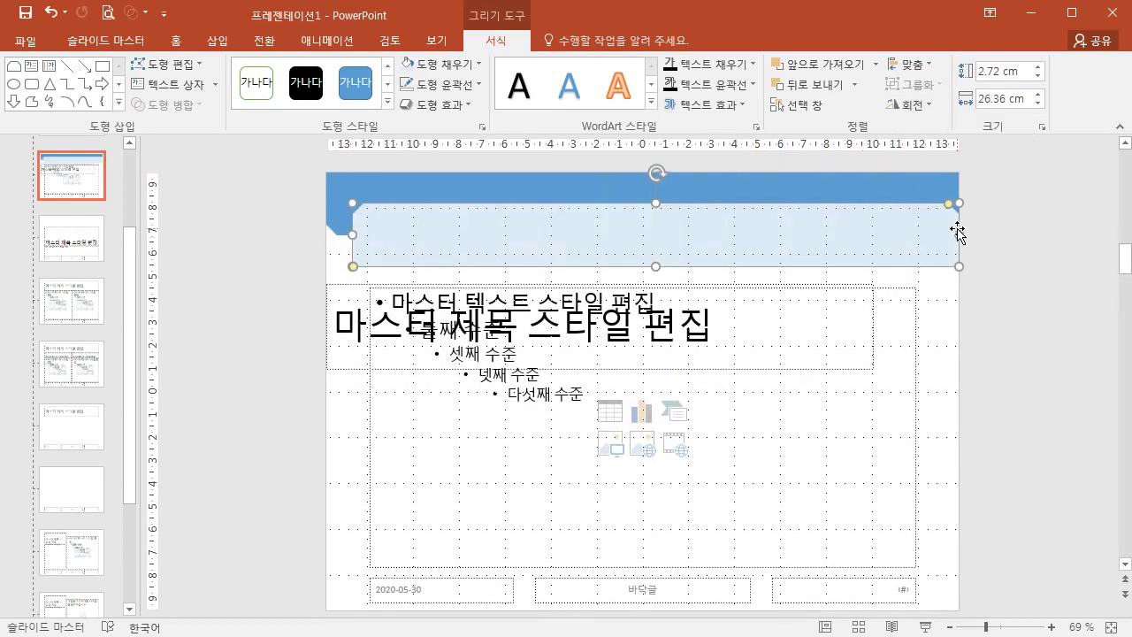
drag(957, 232, 935, 238)
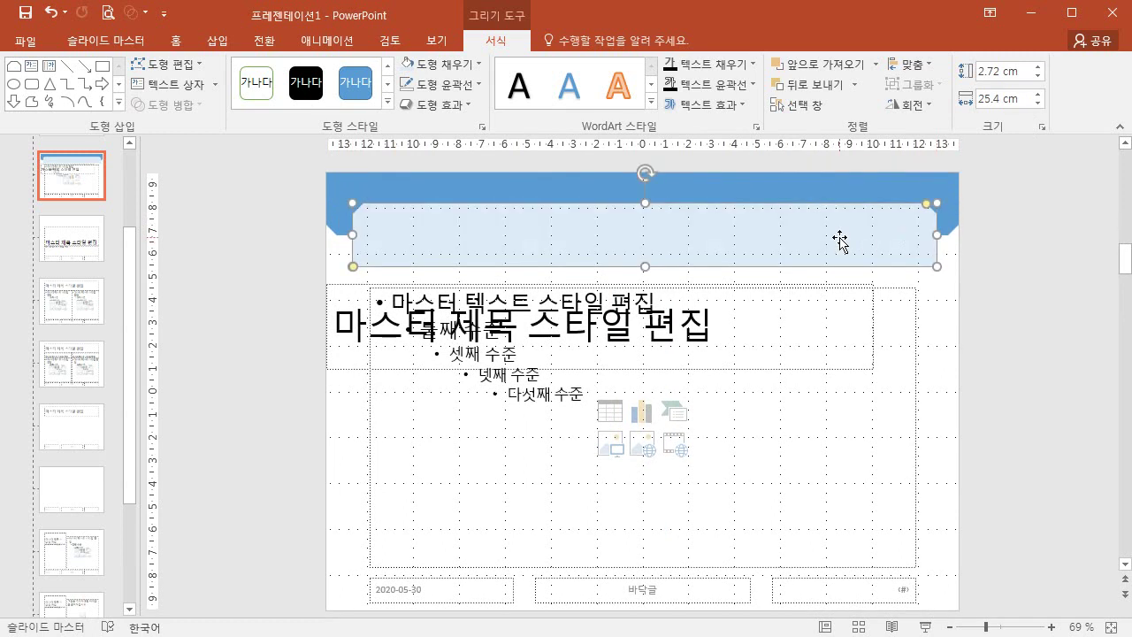
drag(838, 240, 839, 205)
click(1030, 254)
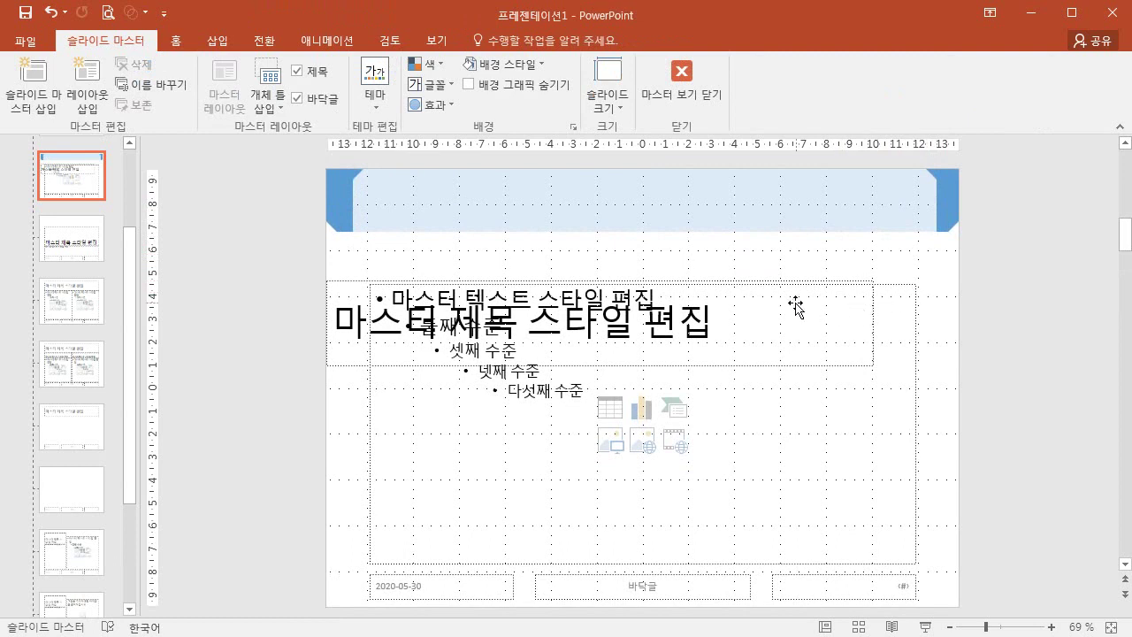
Bring the master title placeholder to the front and fit it over the banner at about 27.51 cm wide and 2.72 cm high
click(340, 285)
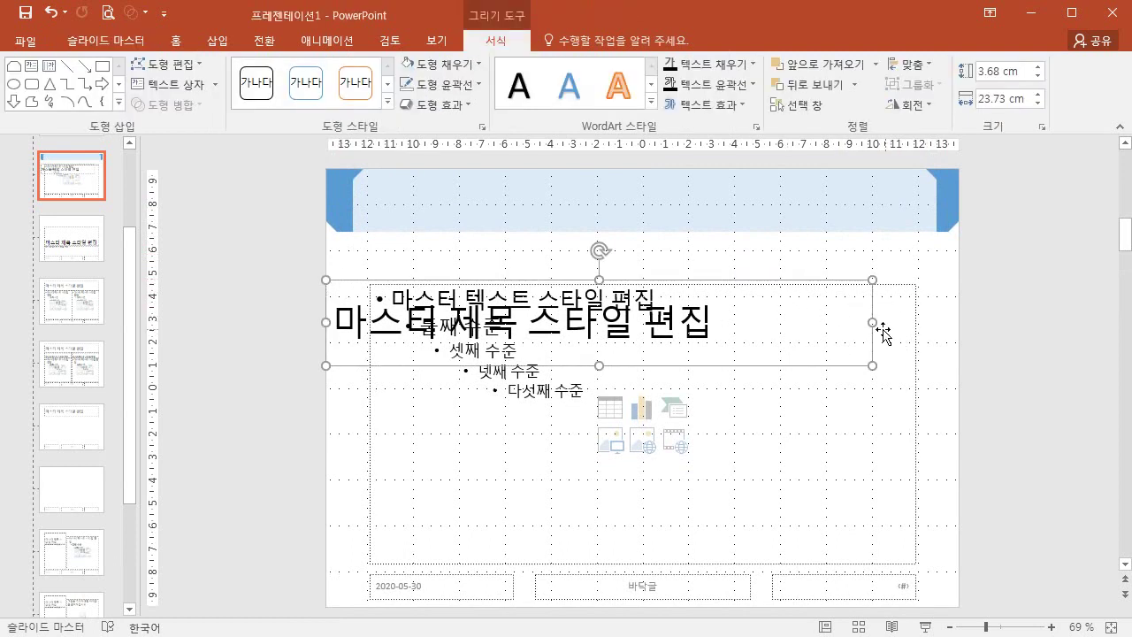
drag(872, 324, 955, 320)
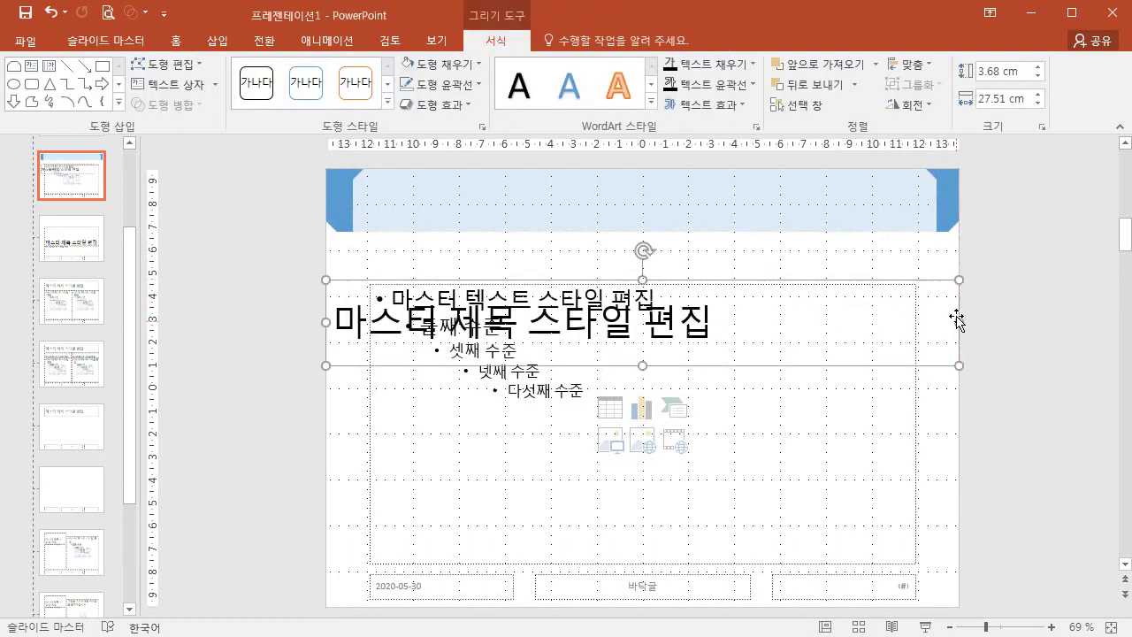
drag(936, 281, 935, 232)
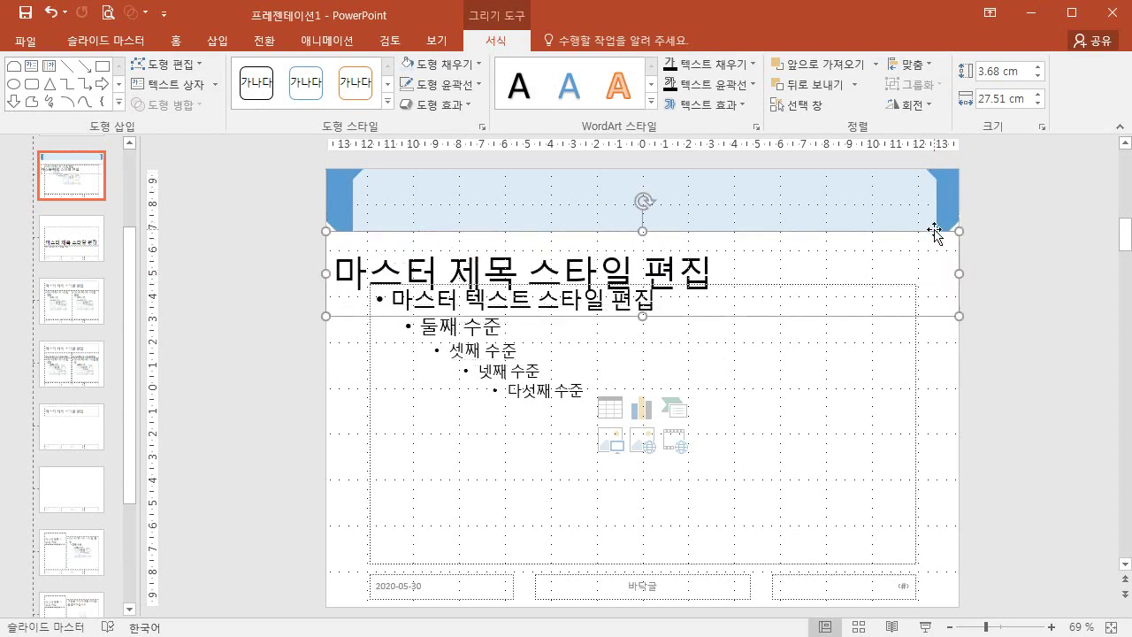
click(875, 63)
click(880, 108)
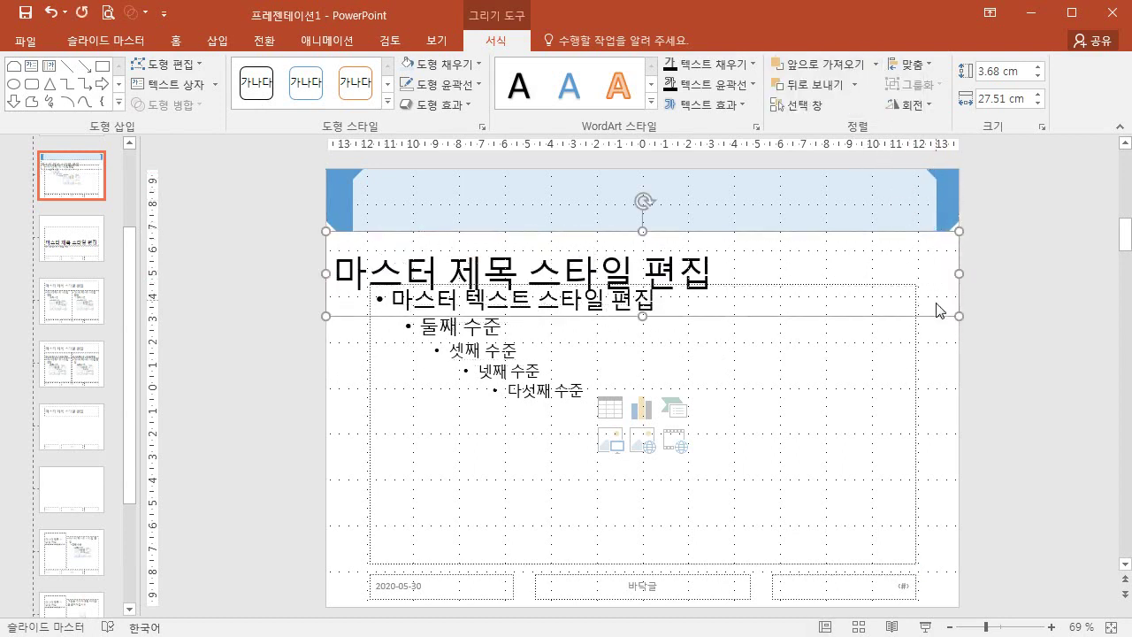
drag(935, 314, 940, 251)
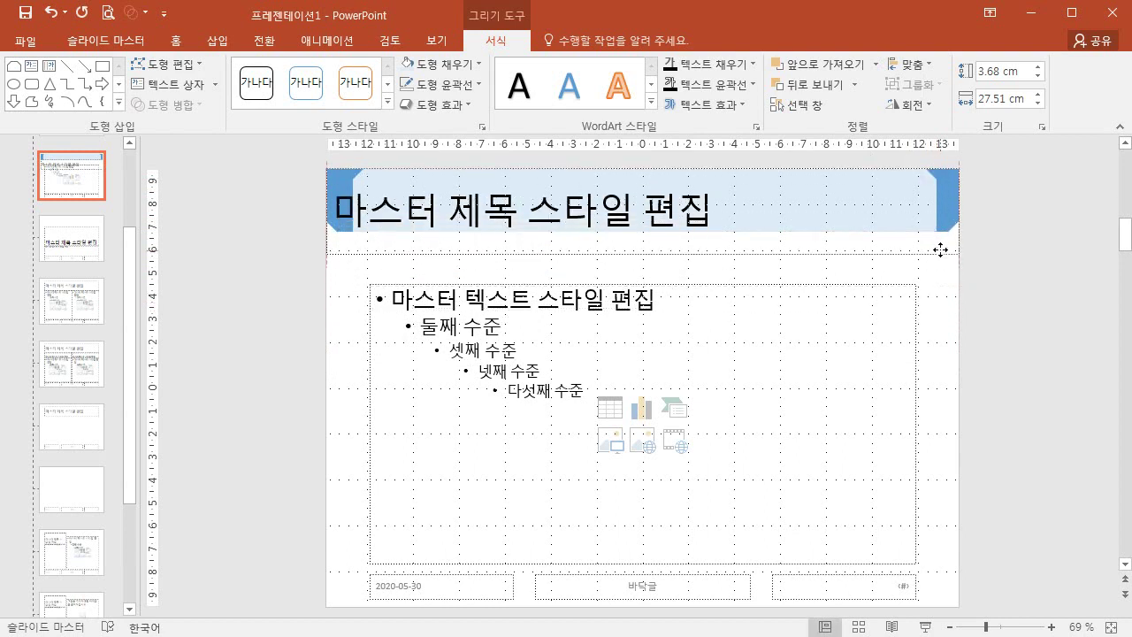
drag(645, 253, 650, 233)
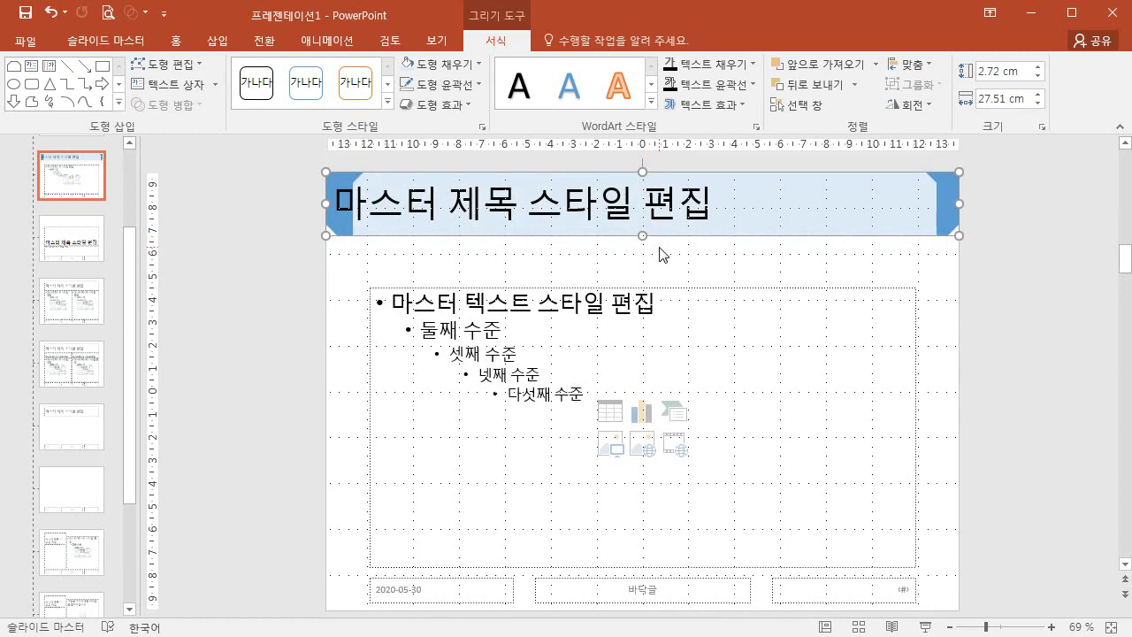
Set the master title's font to 돋움 at 40 pt
click(177, 41)
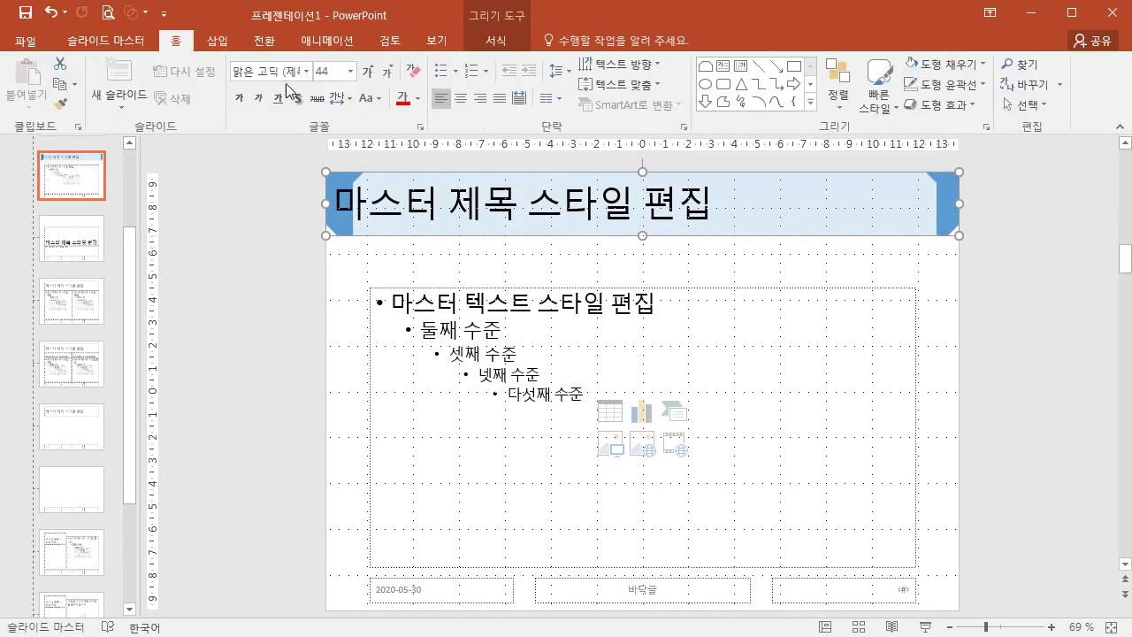
click(285, 70)
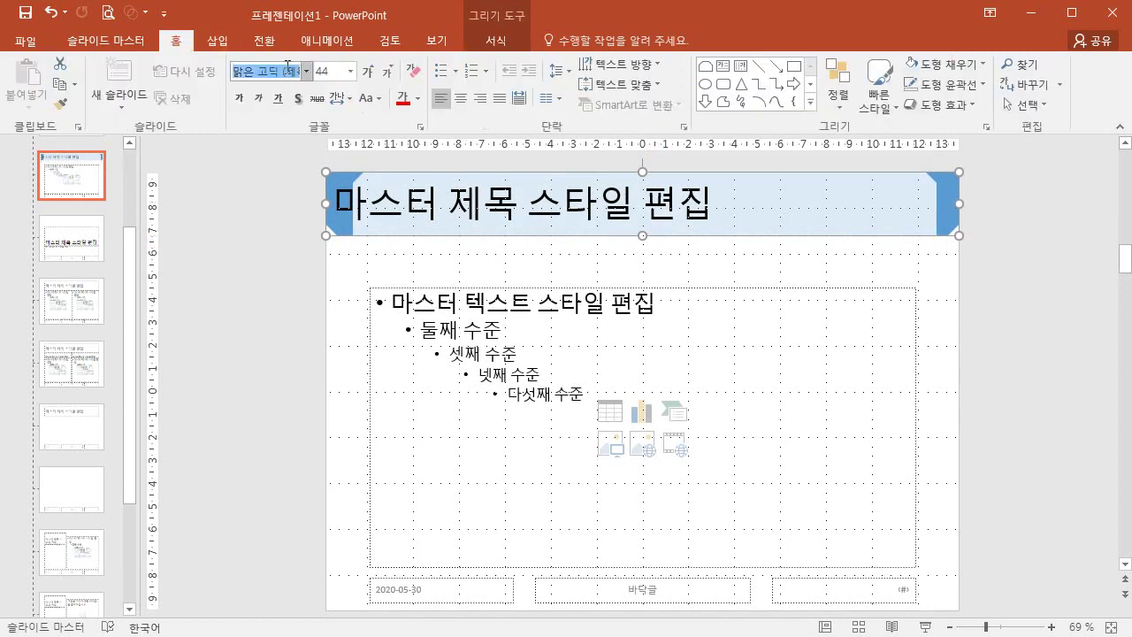
text(EHE)
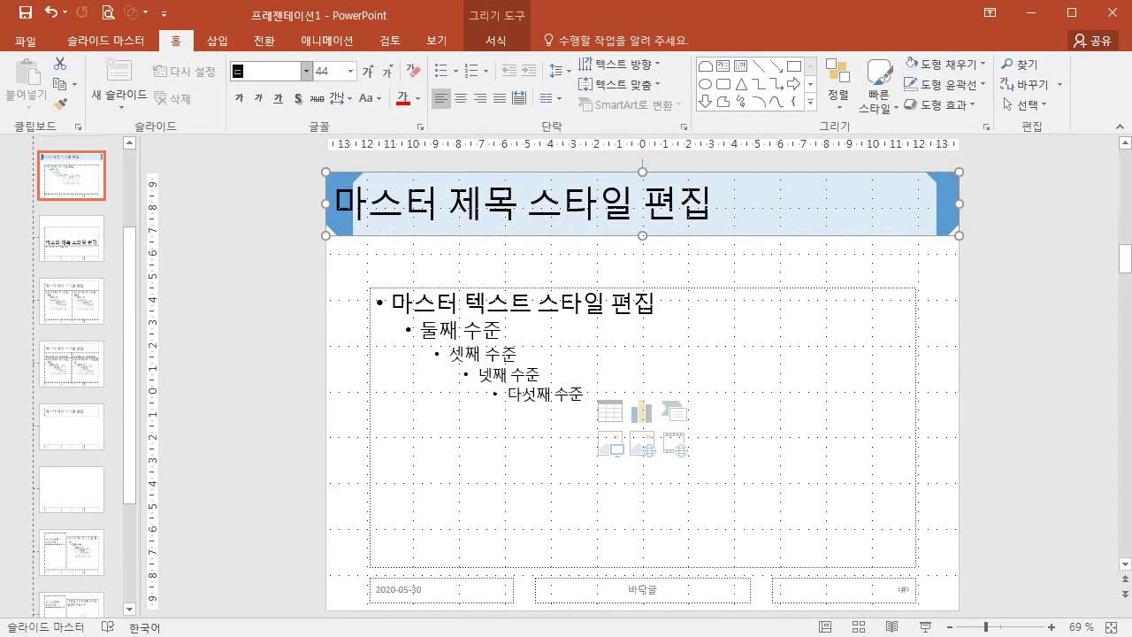
text(dna)
key(Return)
click(332, 71)
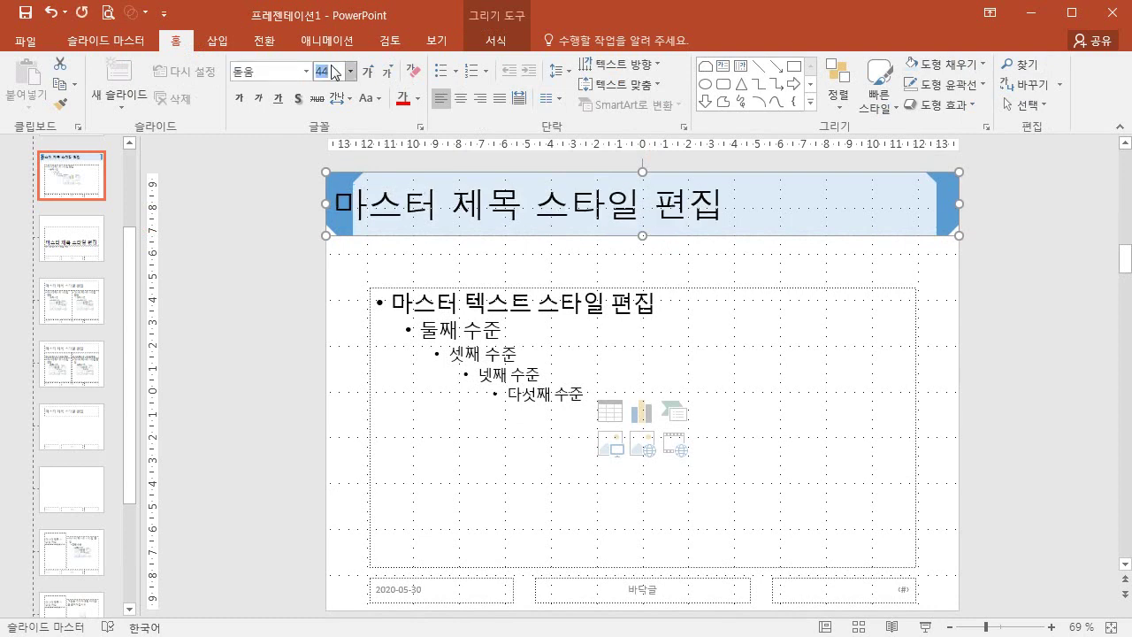
key(Return)
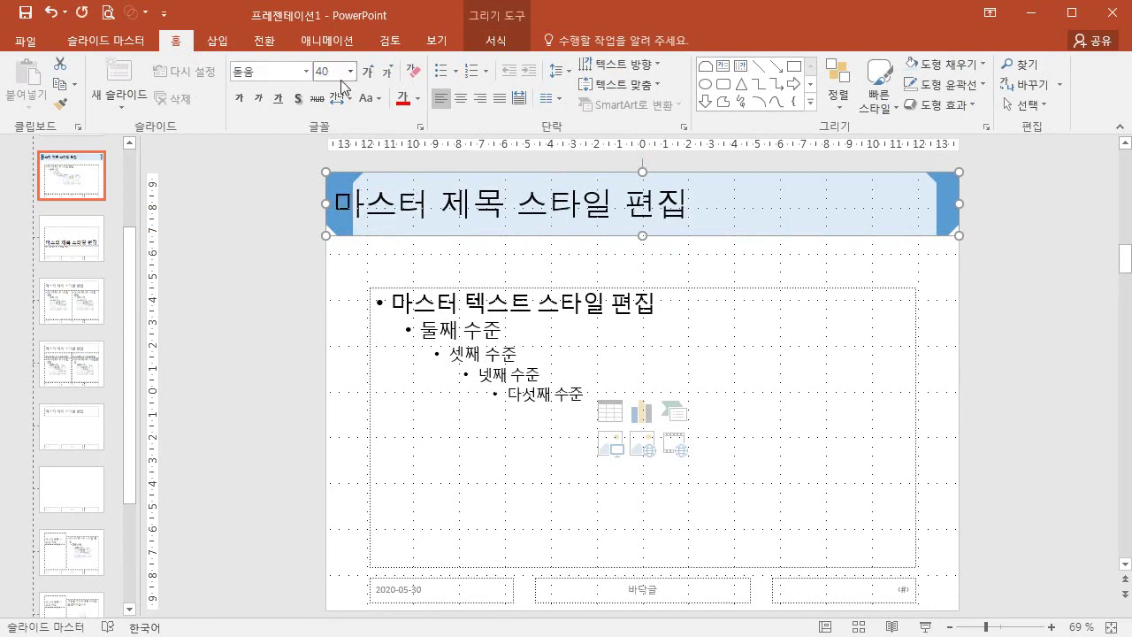
Colour the master title text black and centre it
click(416, 98)
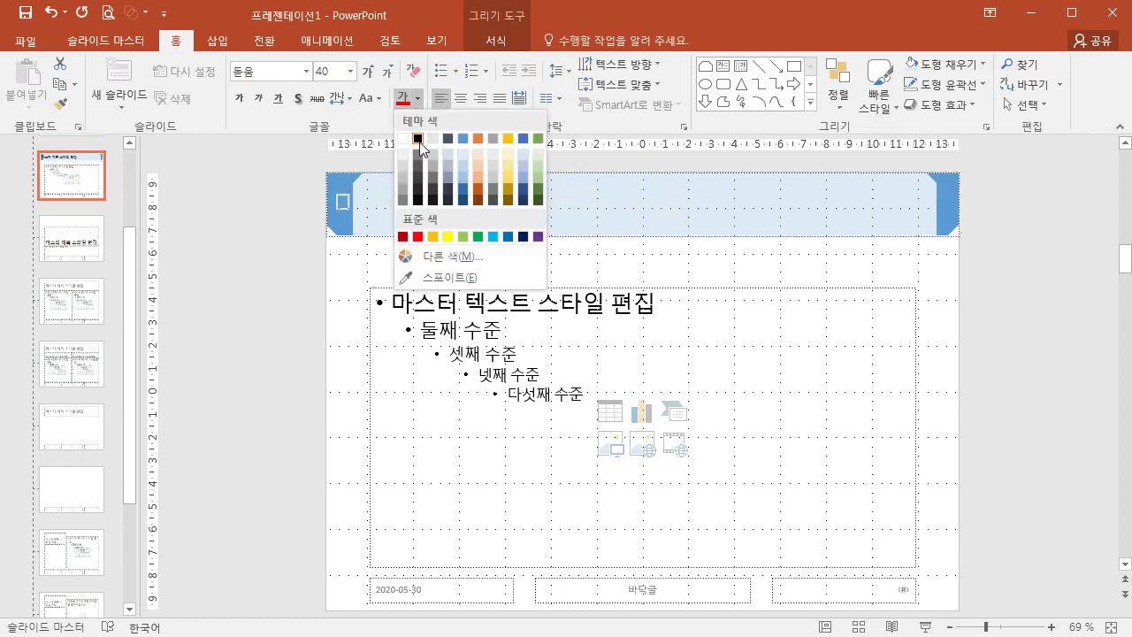
click(419, 140)
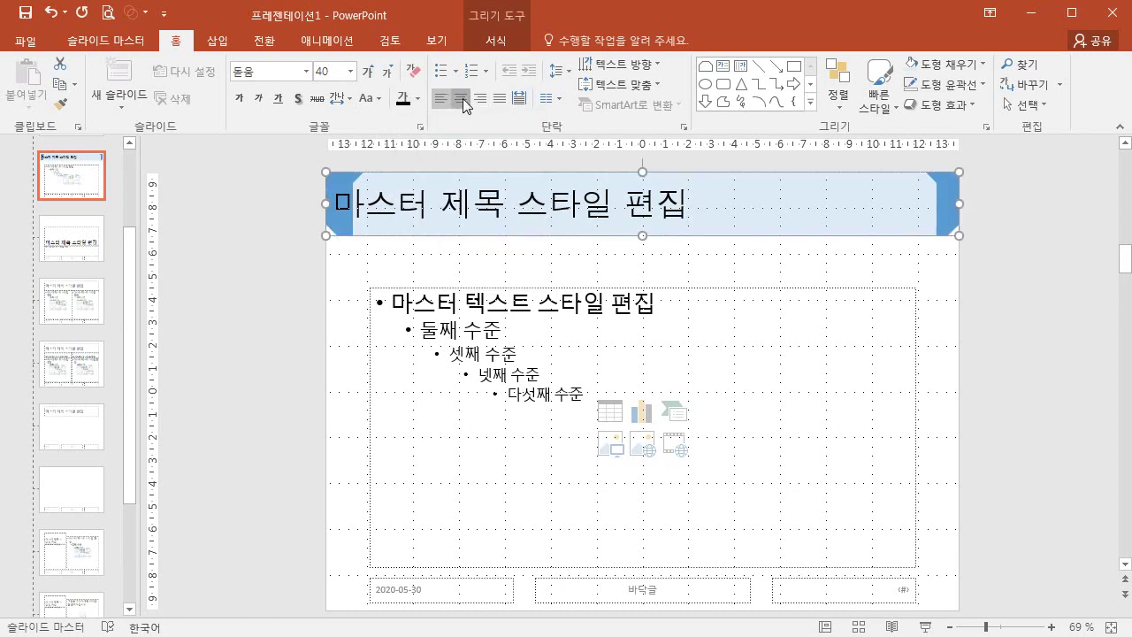
click(463, 98)
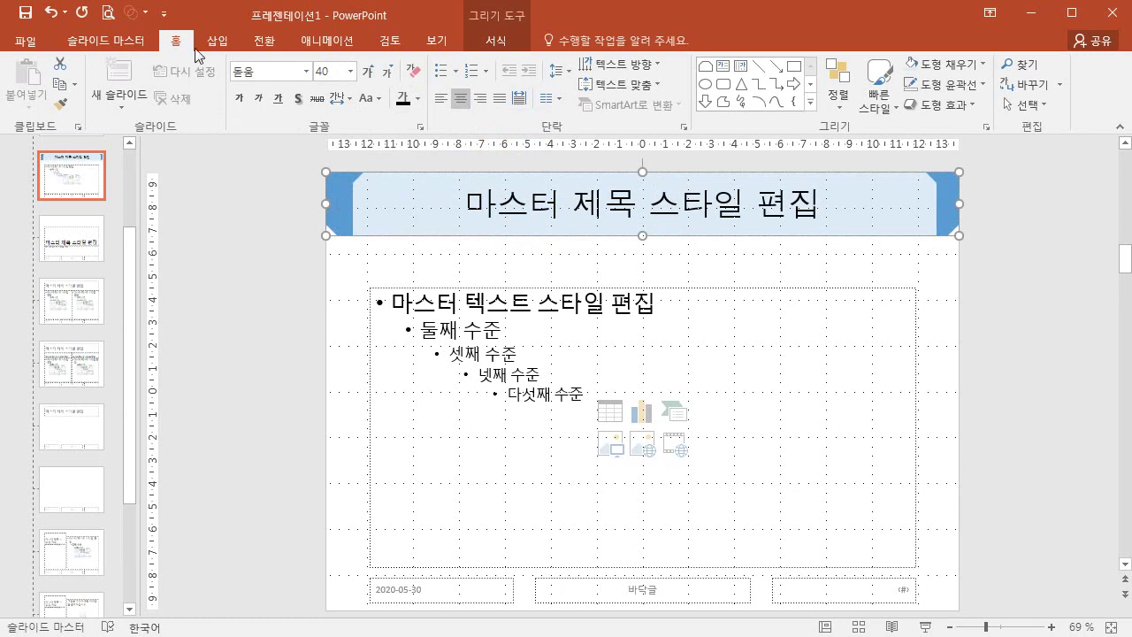
Insert the picture 로고1.jpg from the ITQ\Picture folder in the documents library
click(216, 41)
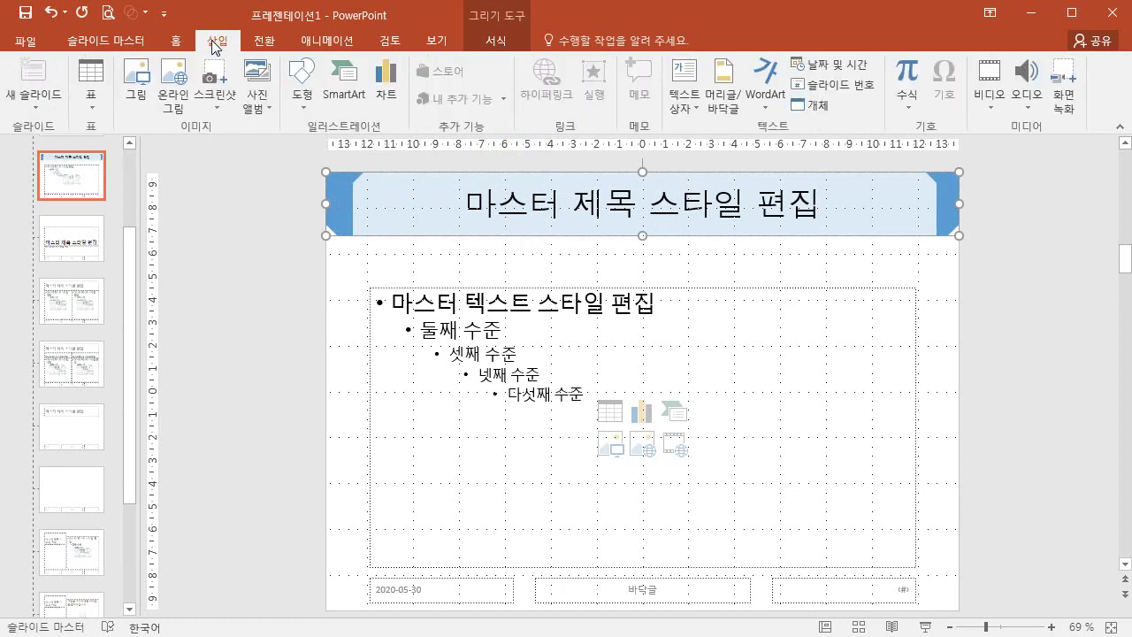
click(137, 93)
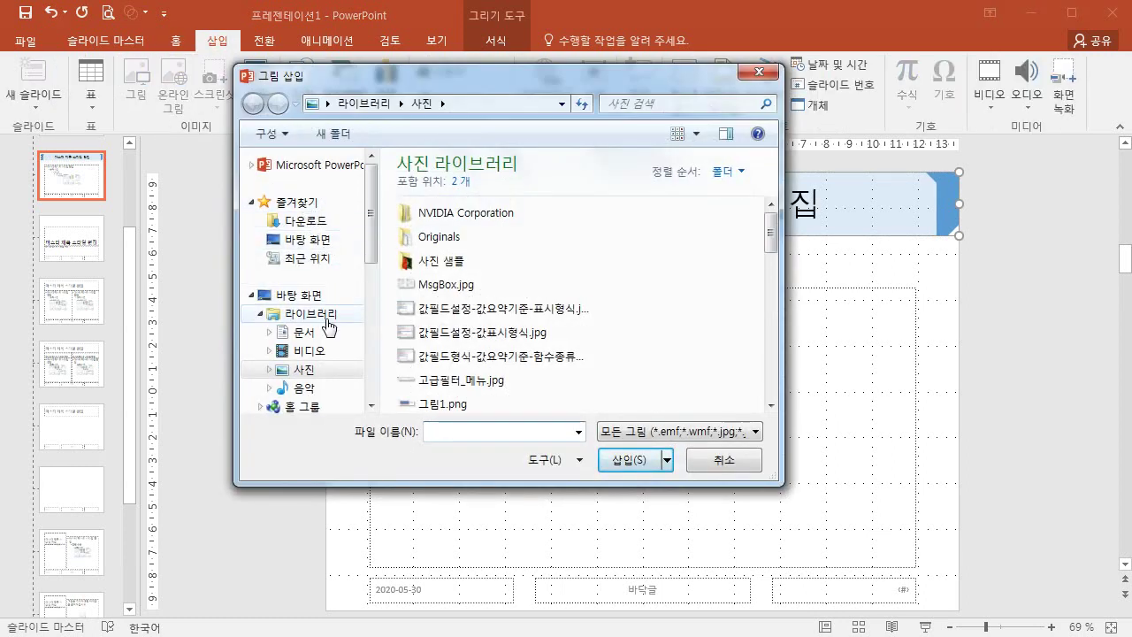
click(305, 332)
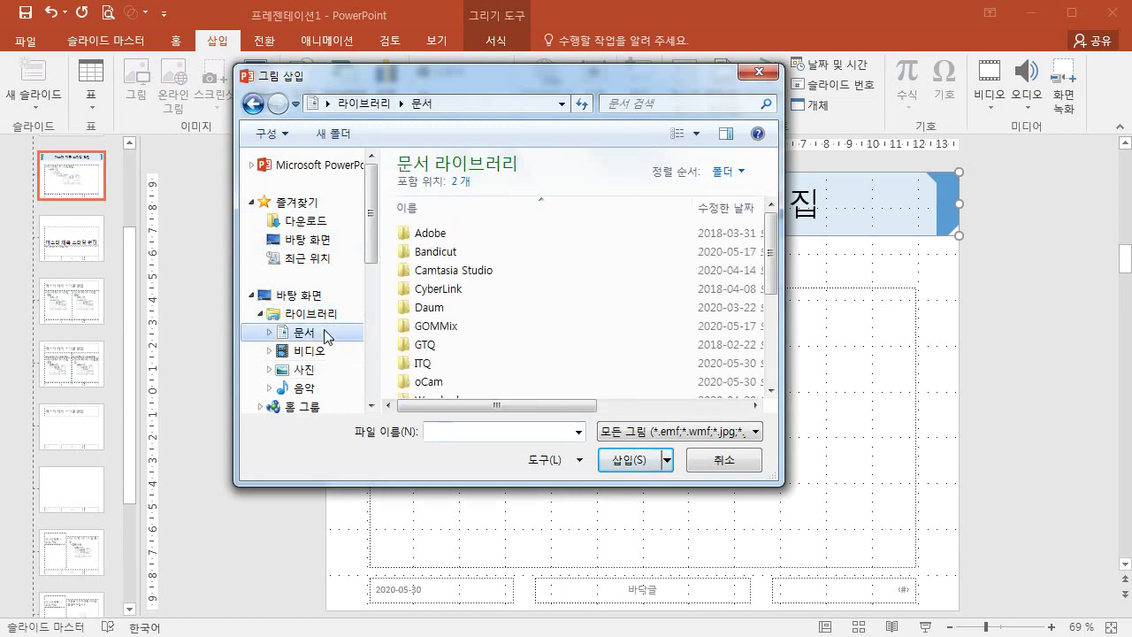
double_click(442, 364)
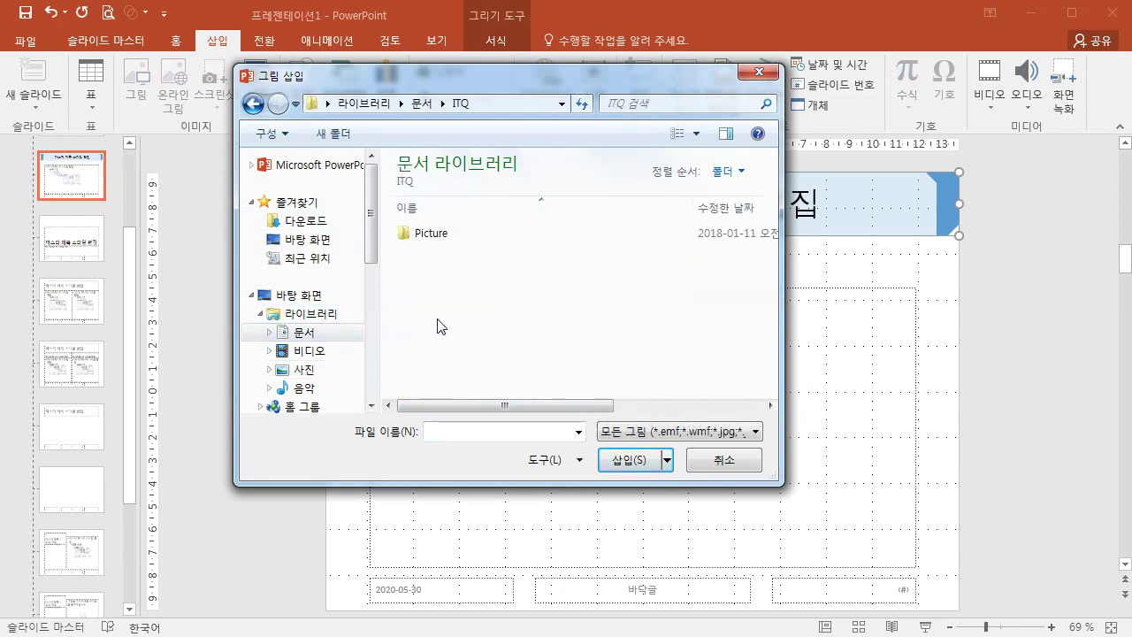
double_click(434, 237)
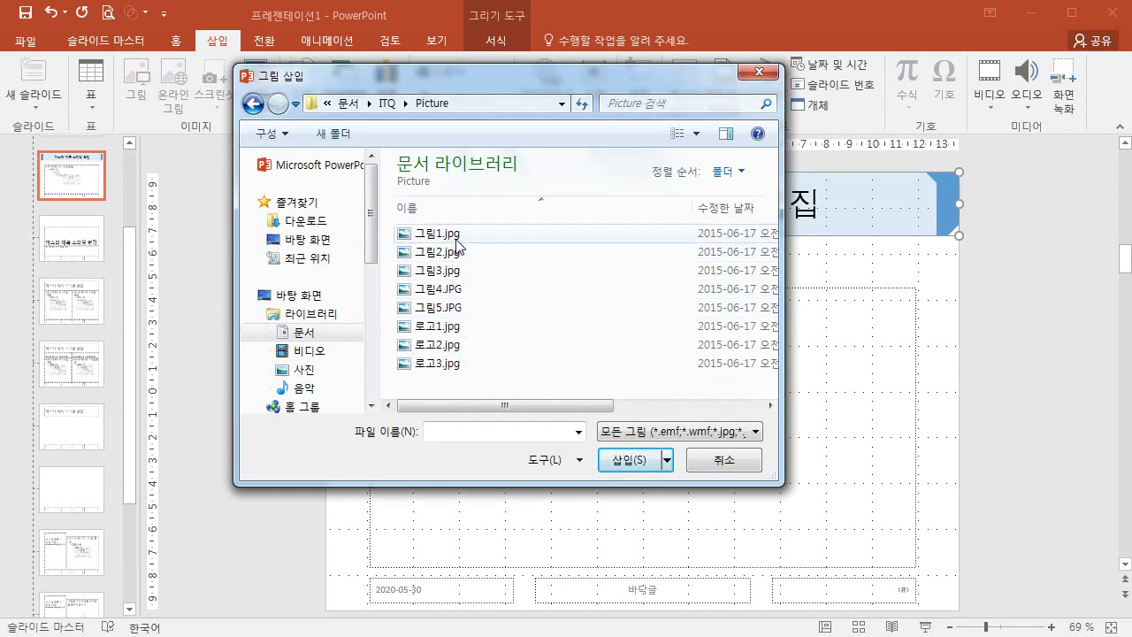
click(456, 329)
click(628, 459)
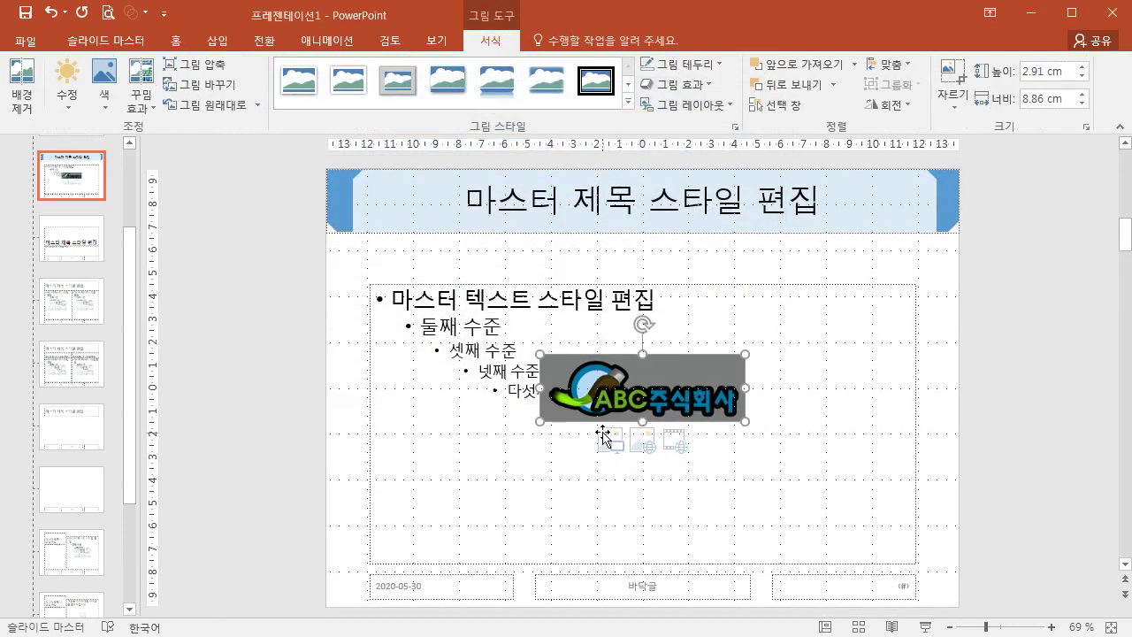
Make the logo's grey background transparent, then shrink the logo and place it in the slide's lower-left corner
click(104, 88)
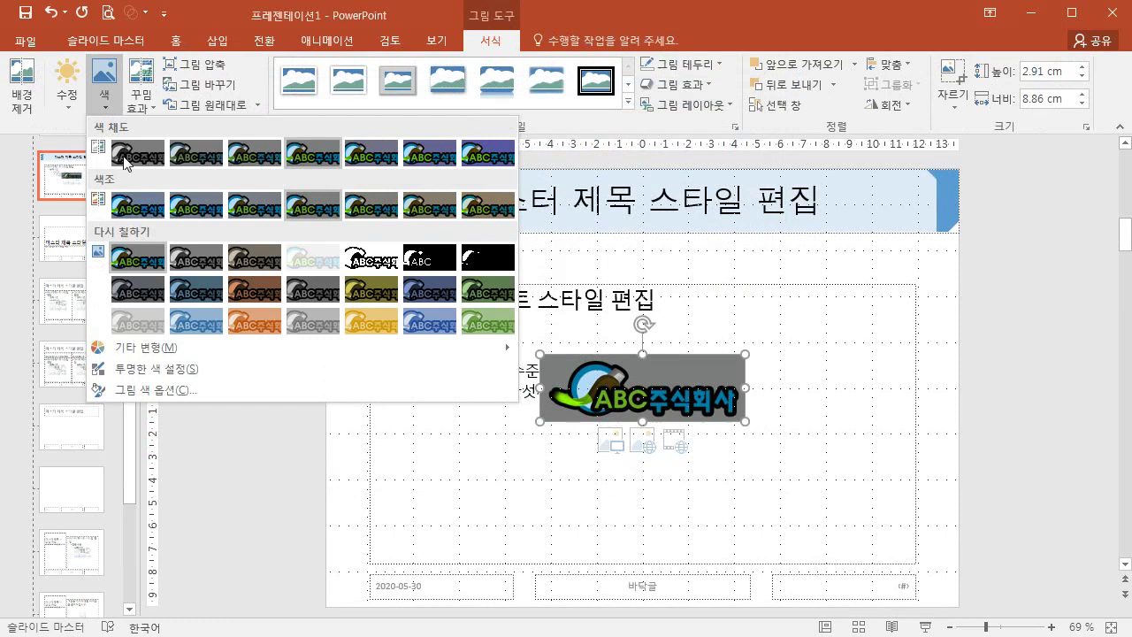
click(173, 368)
click(661, 366)
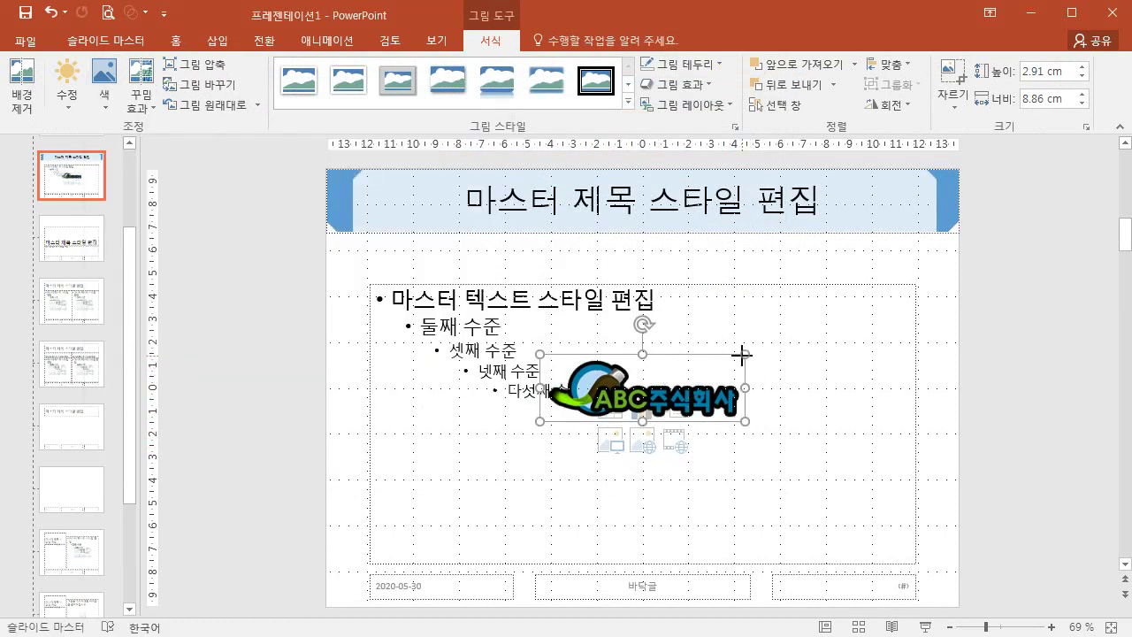
drag(741, 355, 379, 594)
click(248, 454)
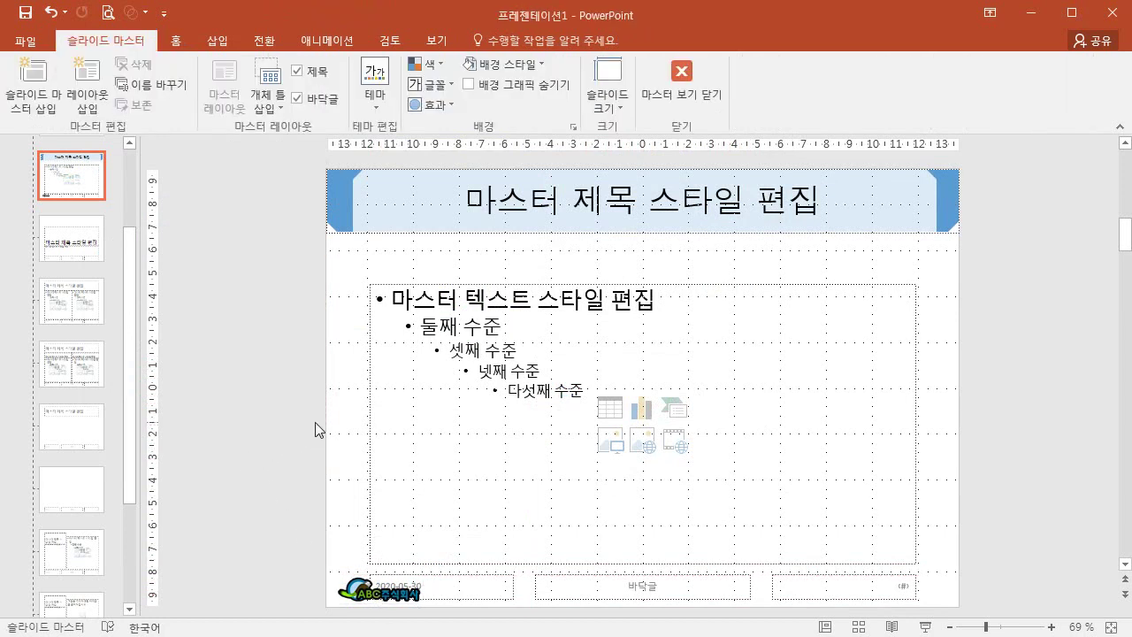
Add slide numbers to all slides except the title slide, and close the slide master view
click(218, 41)
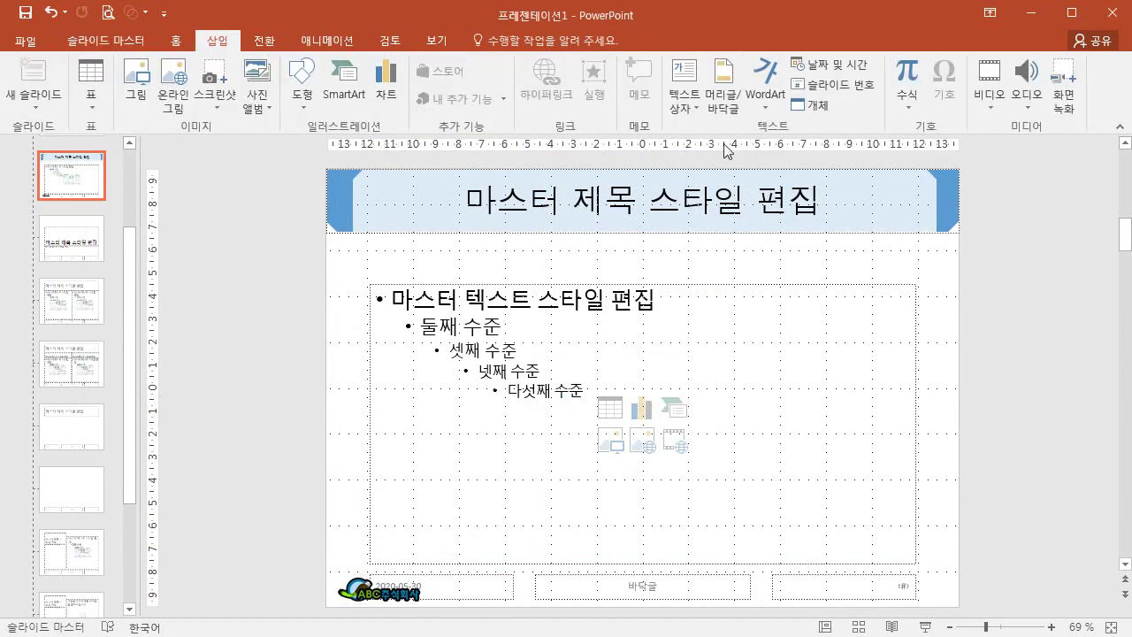
click(731, 106)
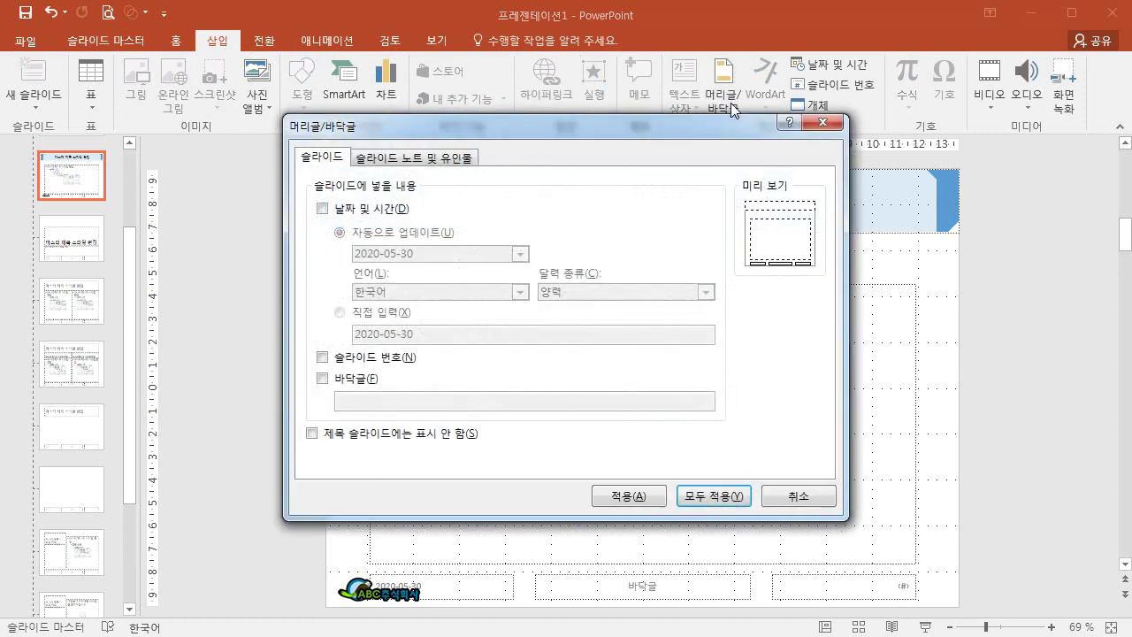
click(414, 358)
click(417, 435)
click(695, 498)
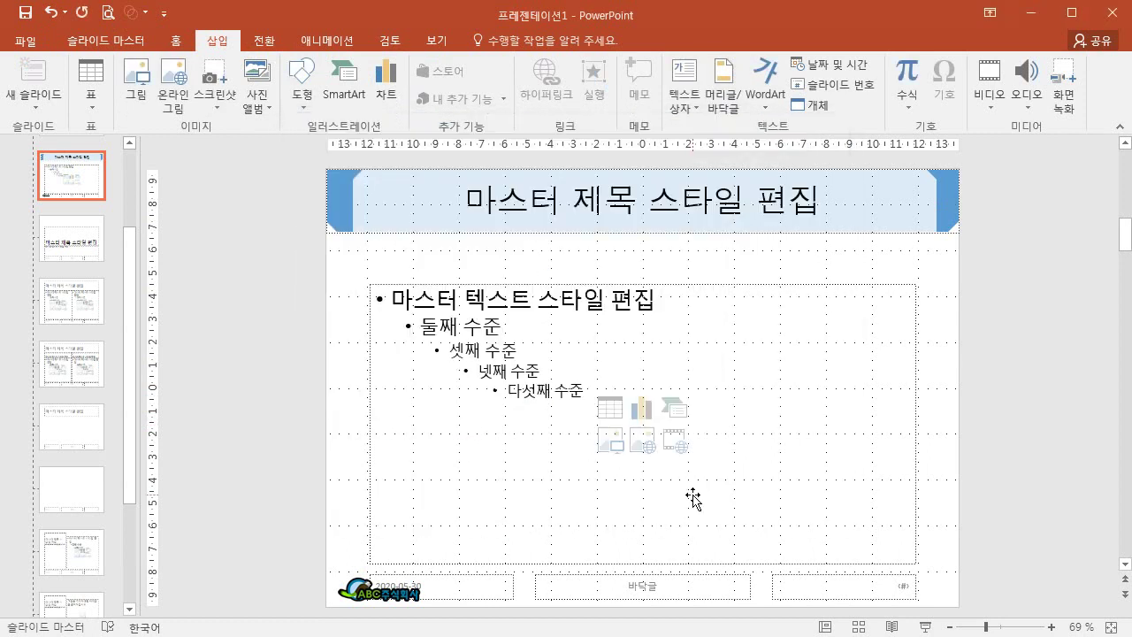
click(105, 40)
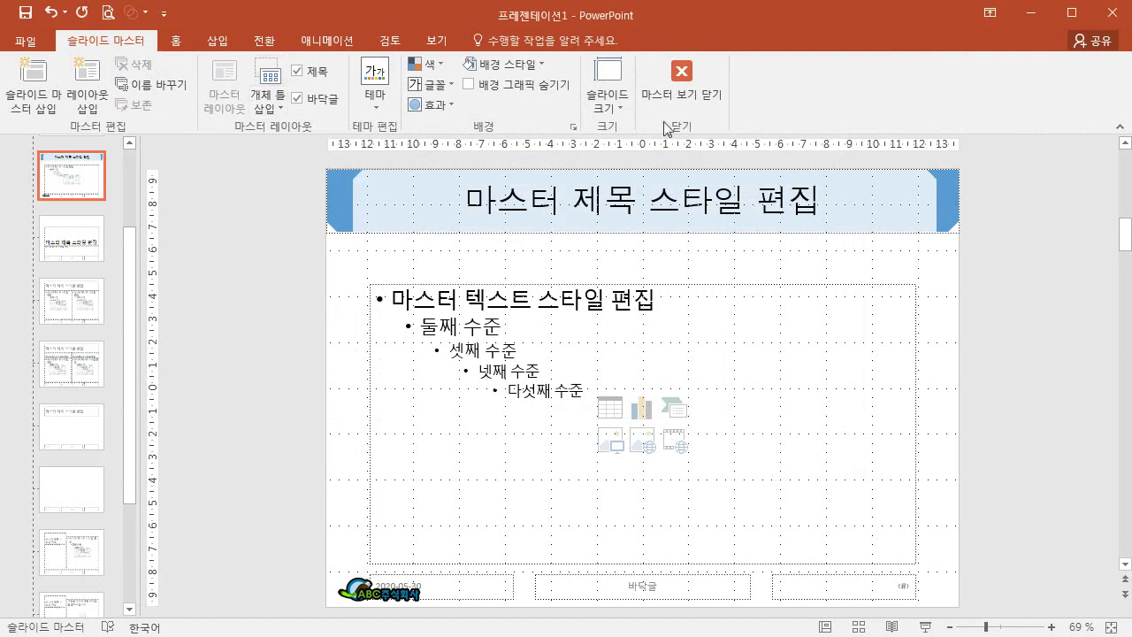
click(682, 96)
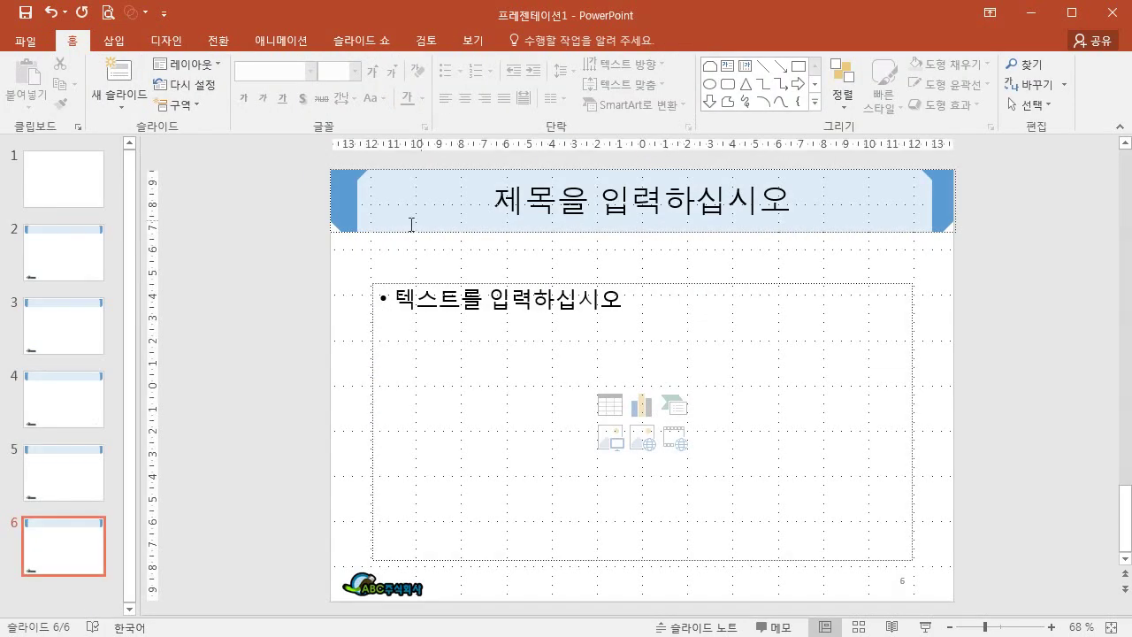
Save the presentation in the documents library's ITQ folder, naming the file with the examinee's number and full name
click(34, 37)
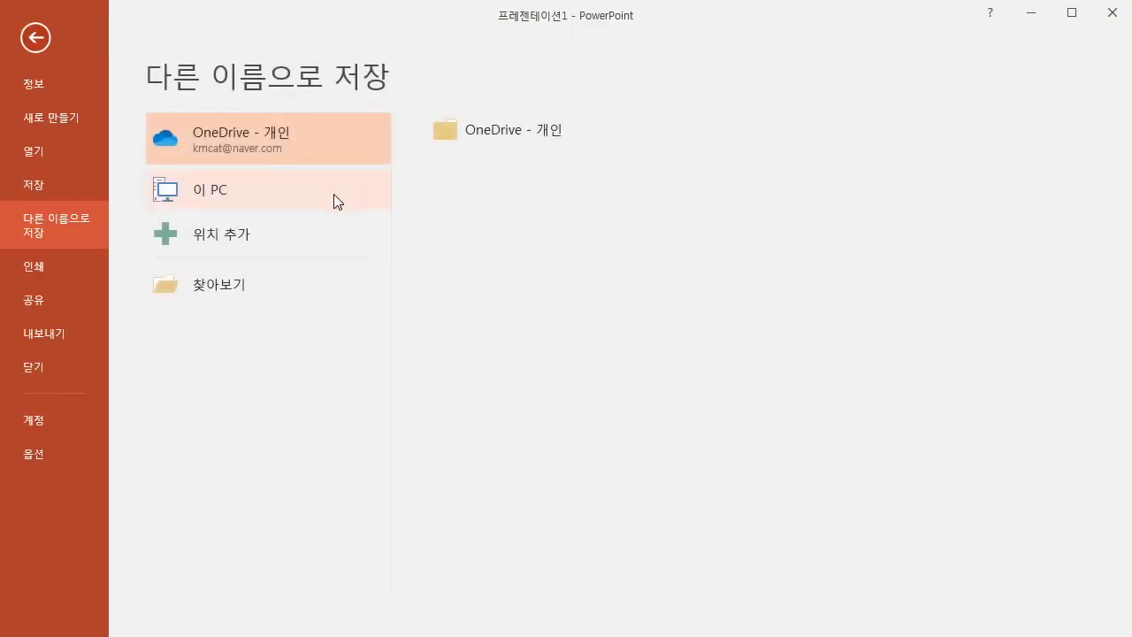
double_click(236, 188)
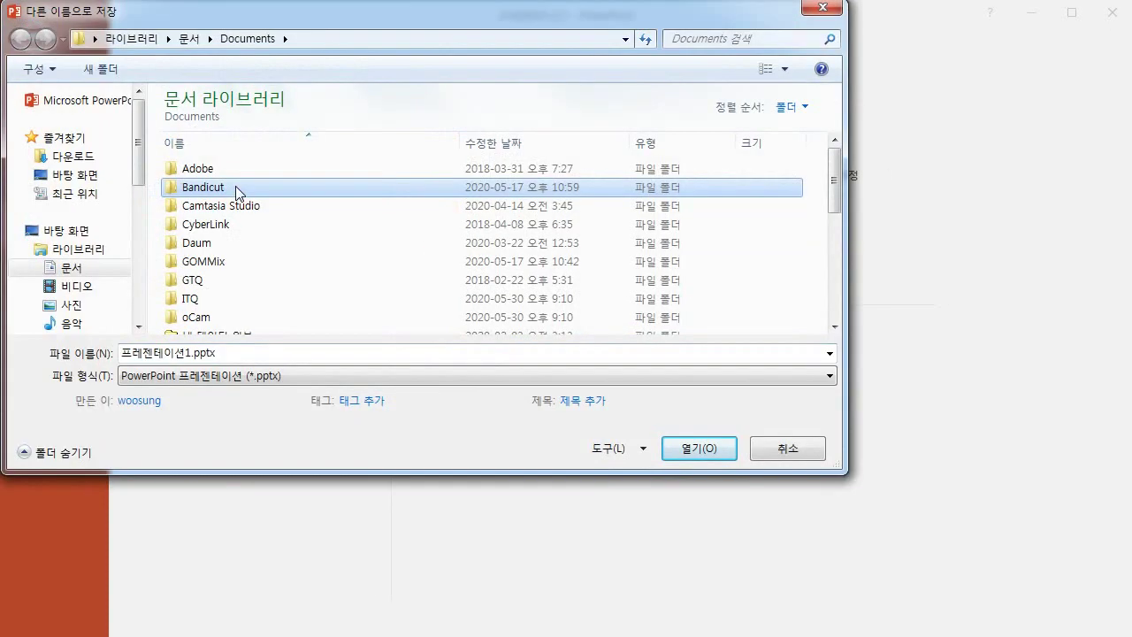
click(222, 301)
double_click(222, 301)
double_click(233, 354)
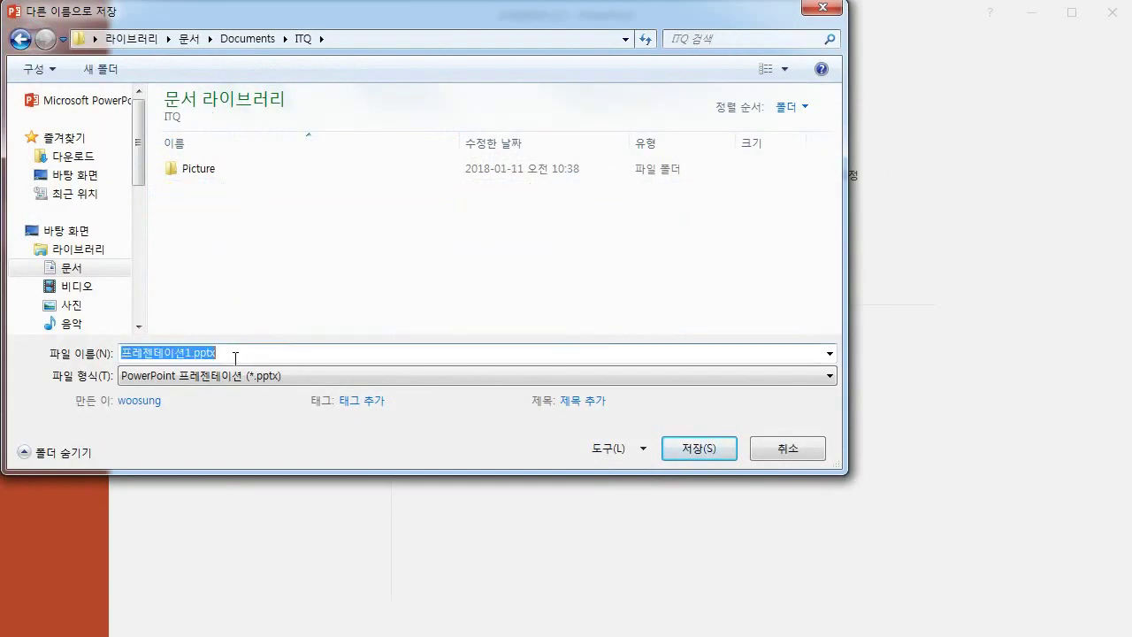
text(123456)
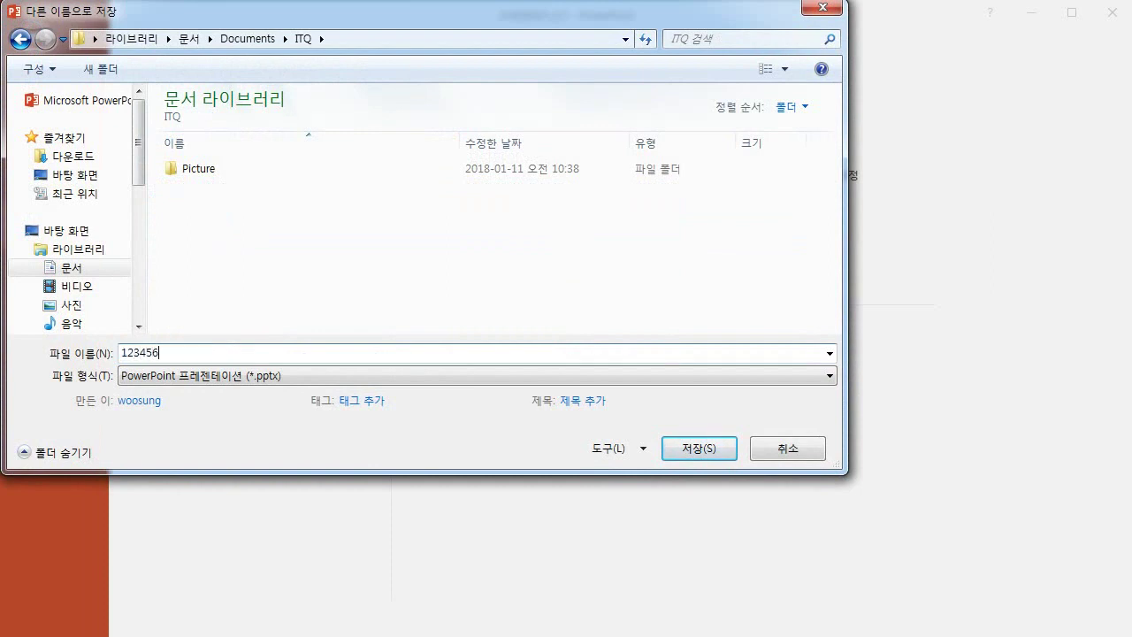
text(78-홍길ㄷ)
key(Return)
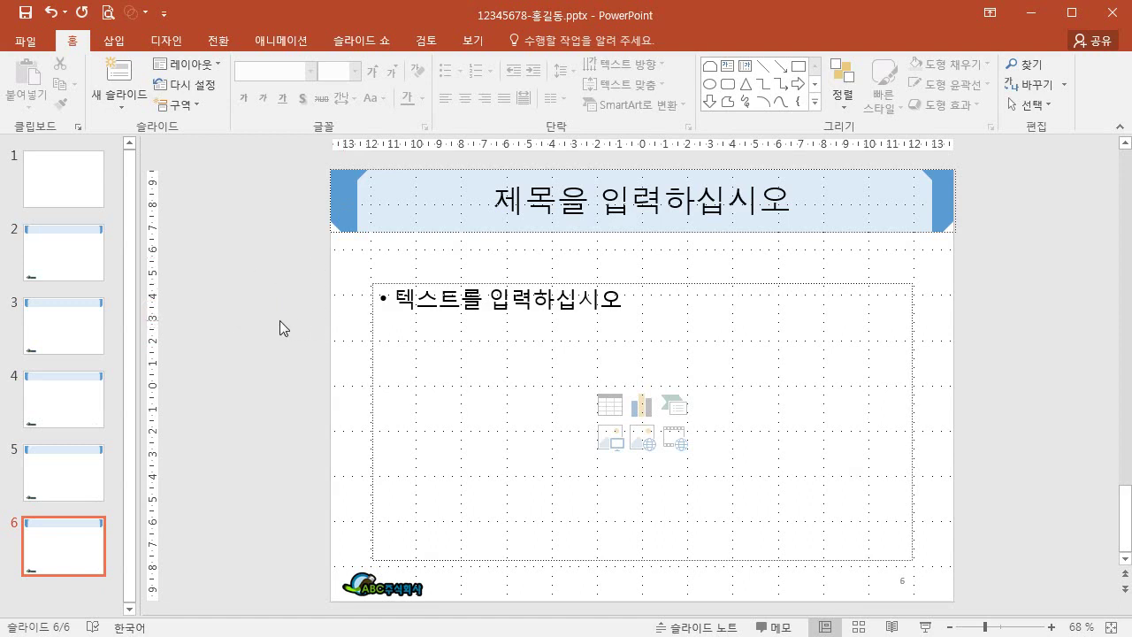
Delete the title and subtitle placeholders from slide 1
key(Home)
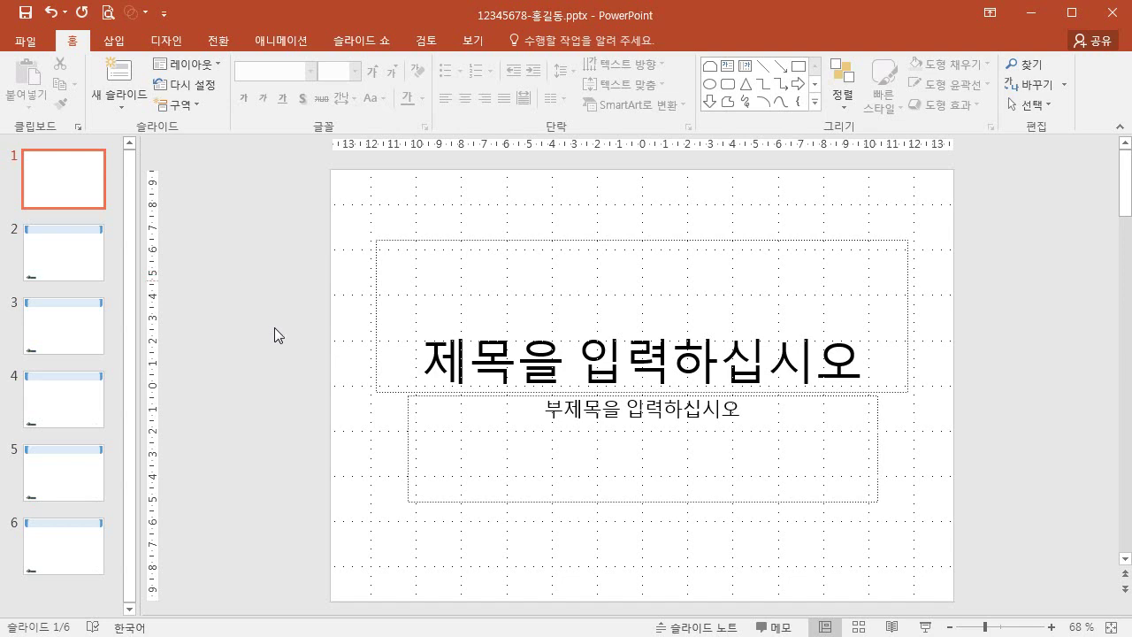
click(78, 180)
drag(348, 215, 978, 527)
key(Delete)
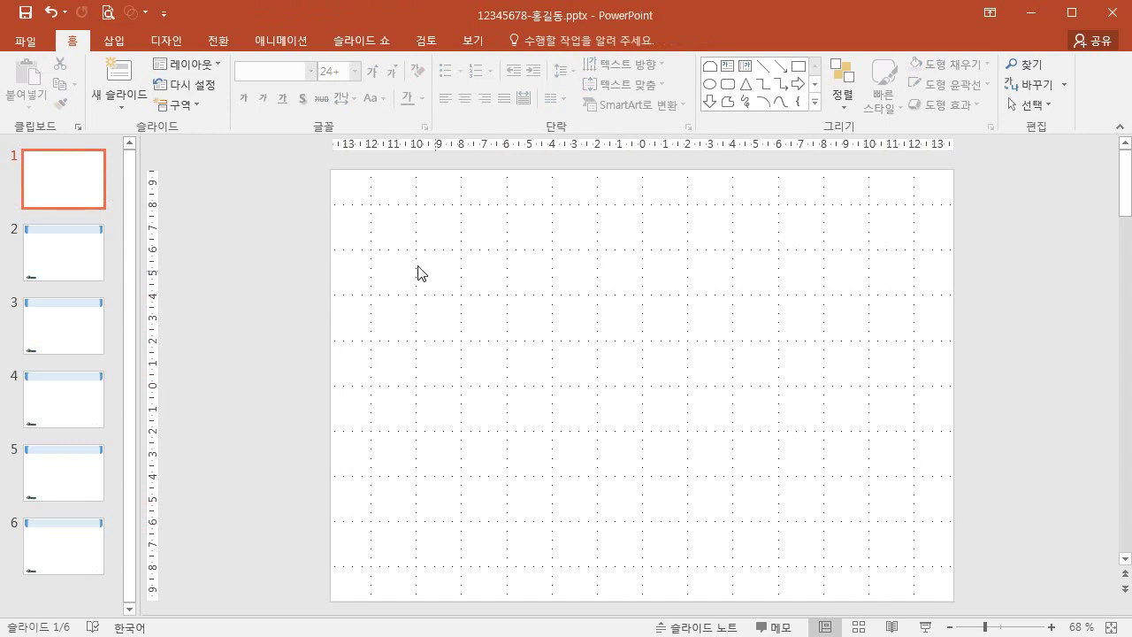
Draw a teardrop shape about 27.5 cm wide and 7.3 cm high across the upper part of slide 1
click(115, 40)
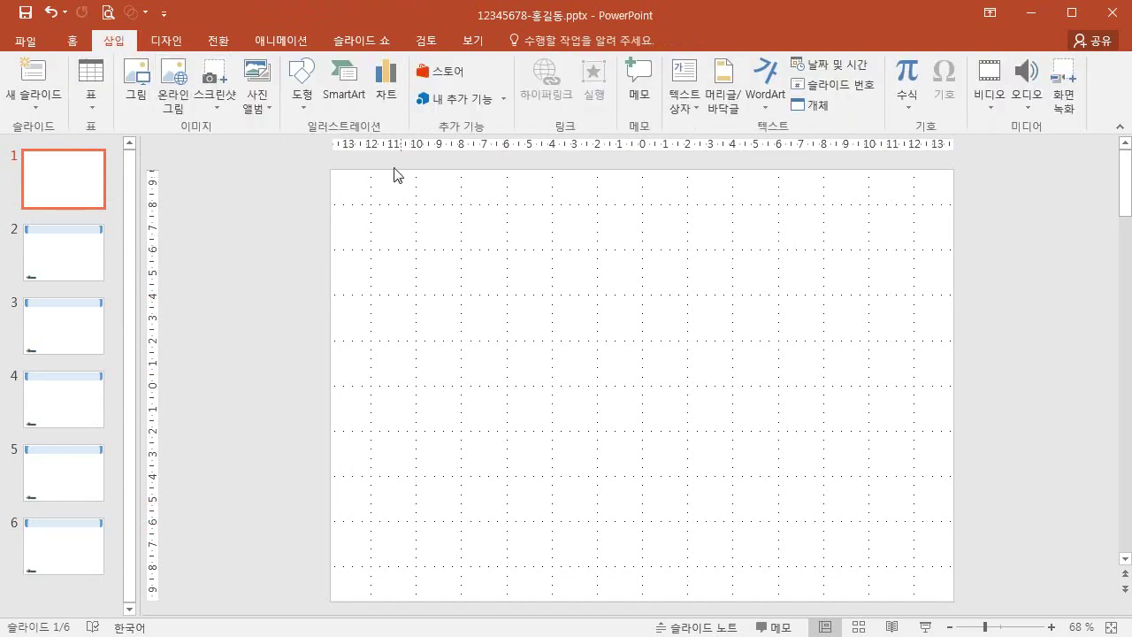
click(310, 107)
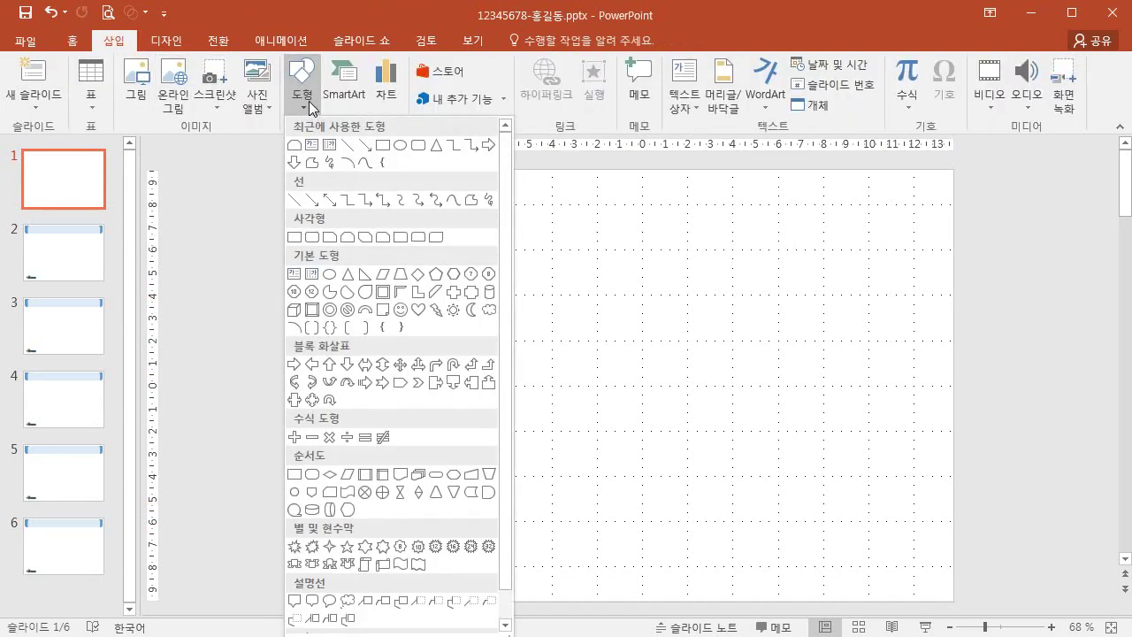
click(362, 293)
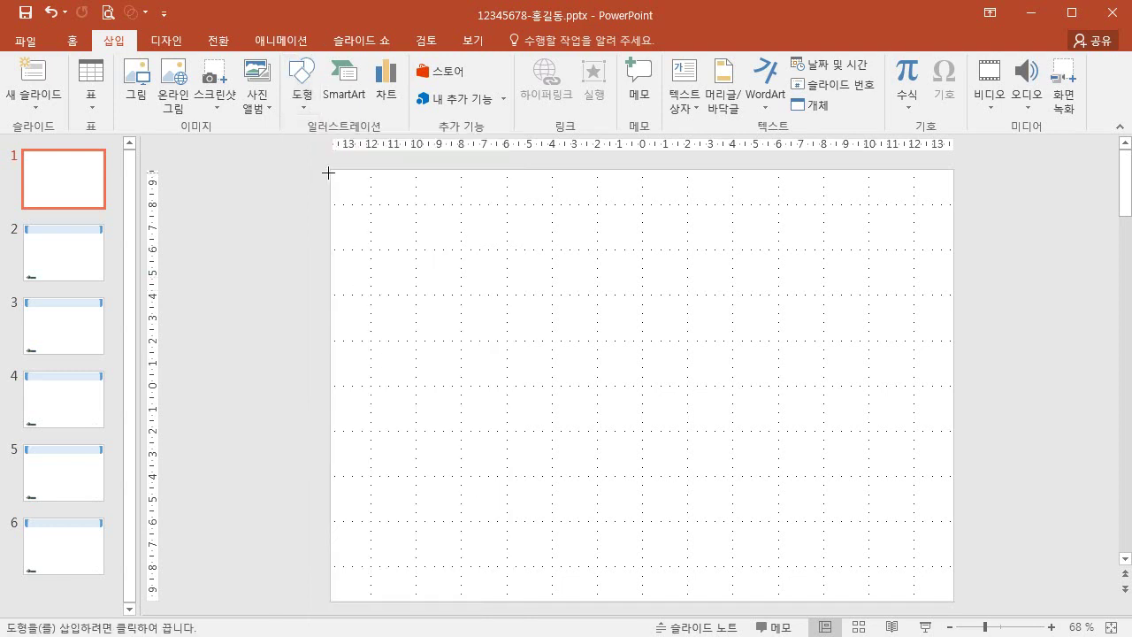
drag(329, 172, 954, 338)
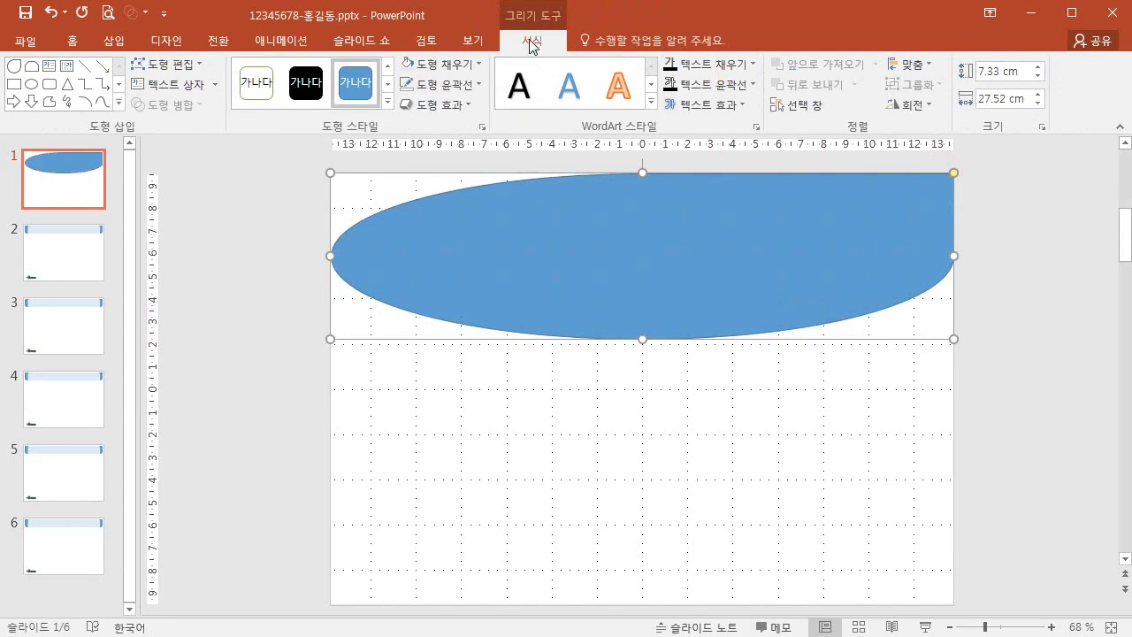
Fill the teardrop shape with the picture 그림1.jpg from the ITQ\Picture folder
click(475, 66)
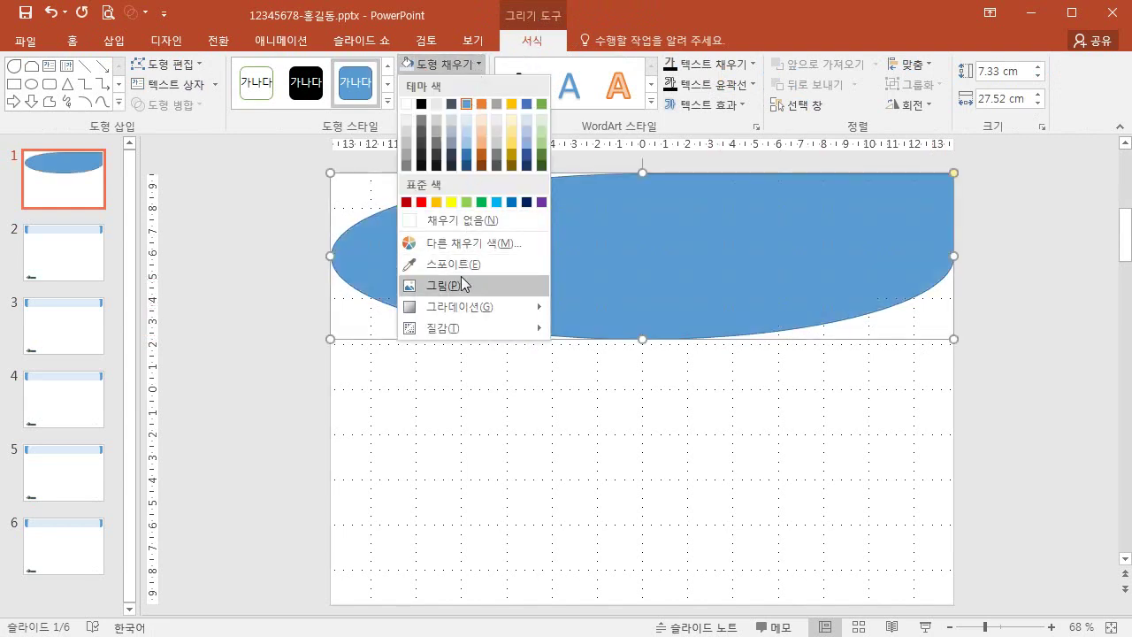
click(462, 285)
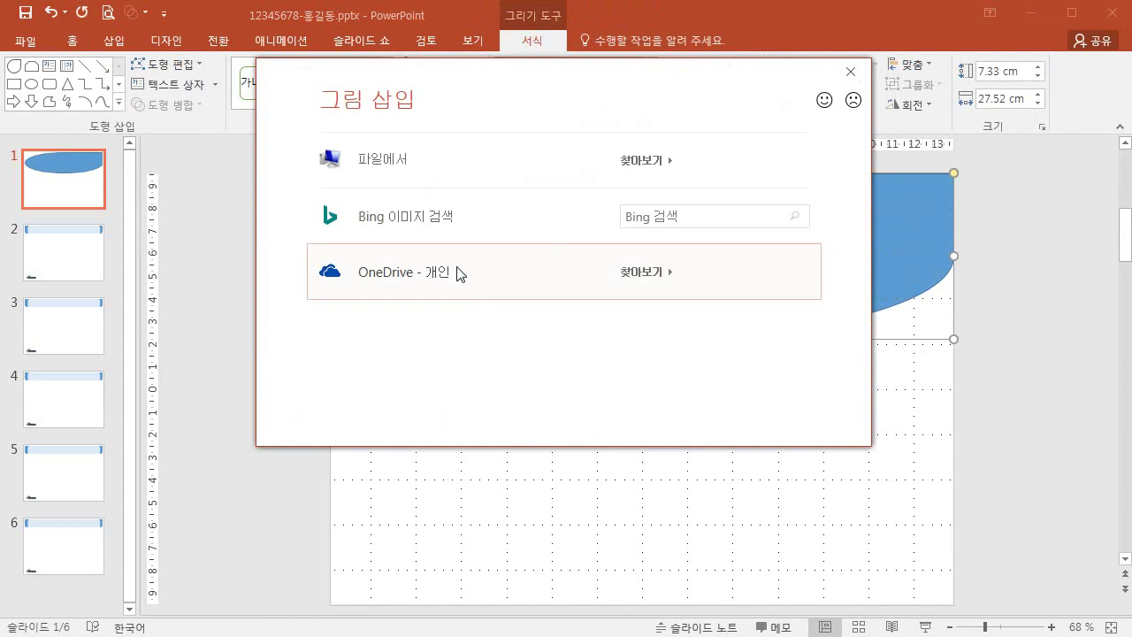
click(425, 170)
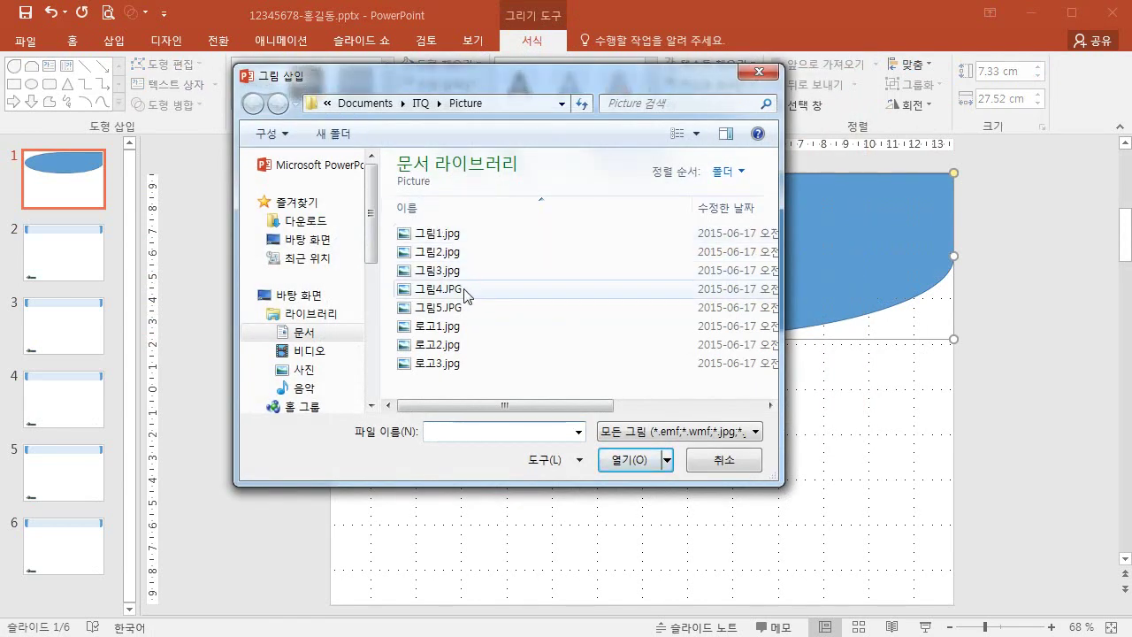
click(453, 235)
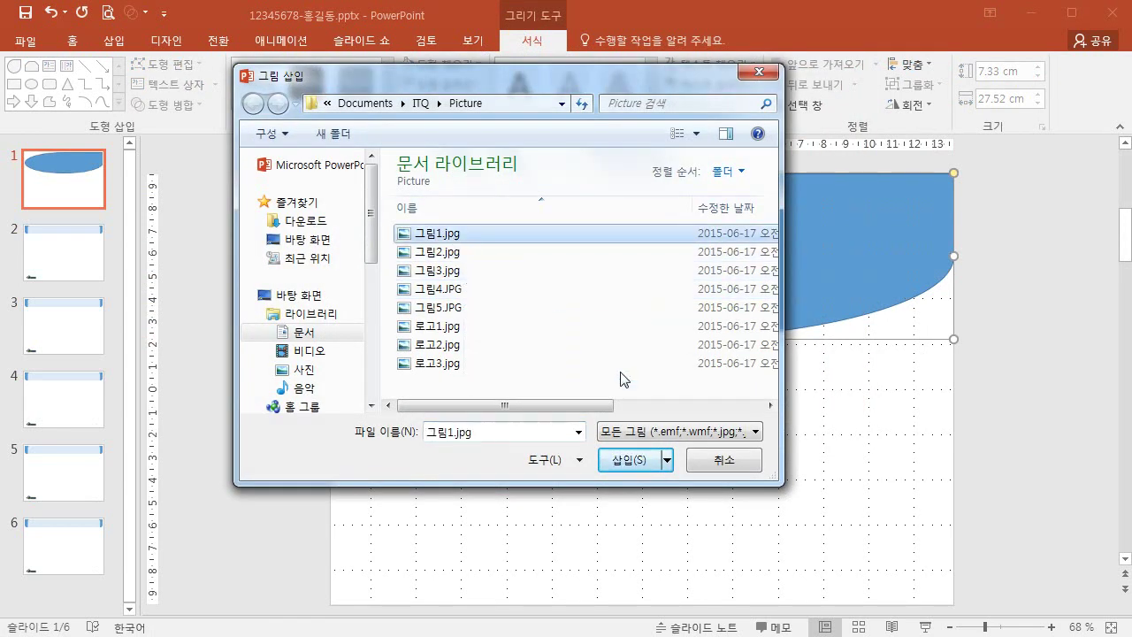
click(656, 453)
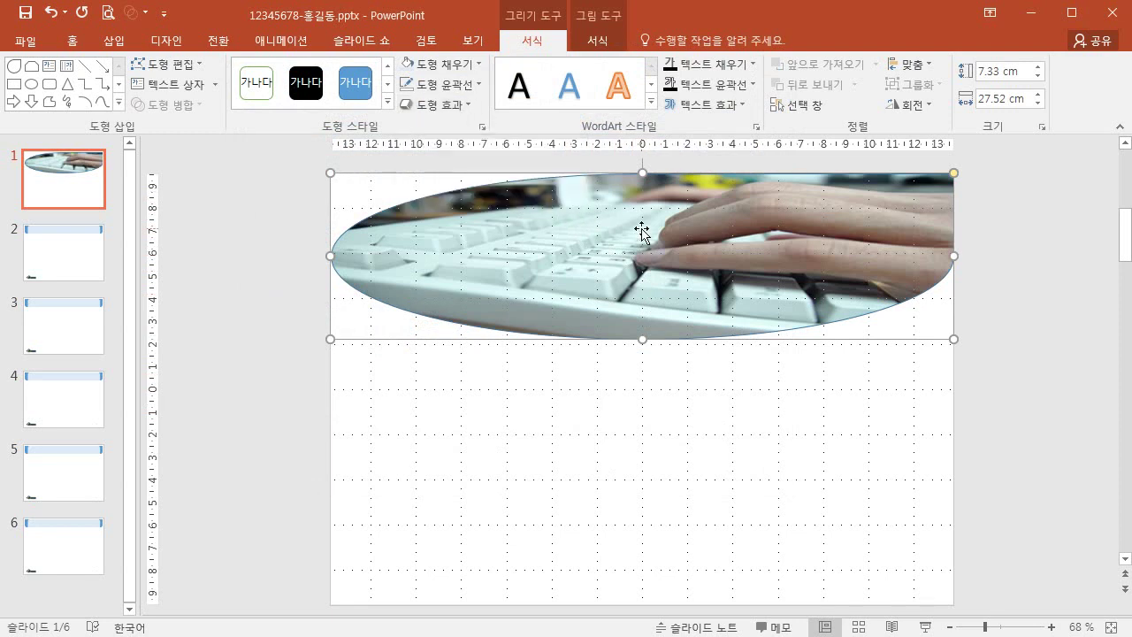
Set the transparency of the teardrop's picture fill to 50%
right_click(608, 211)
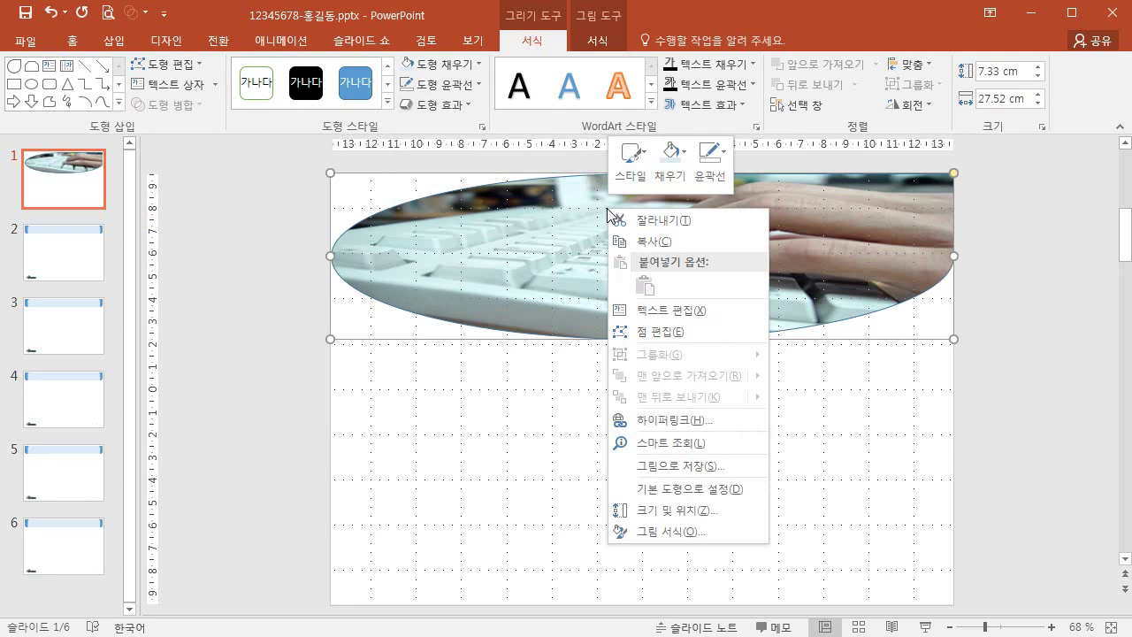
click(696, 533)
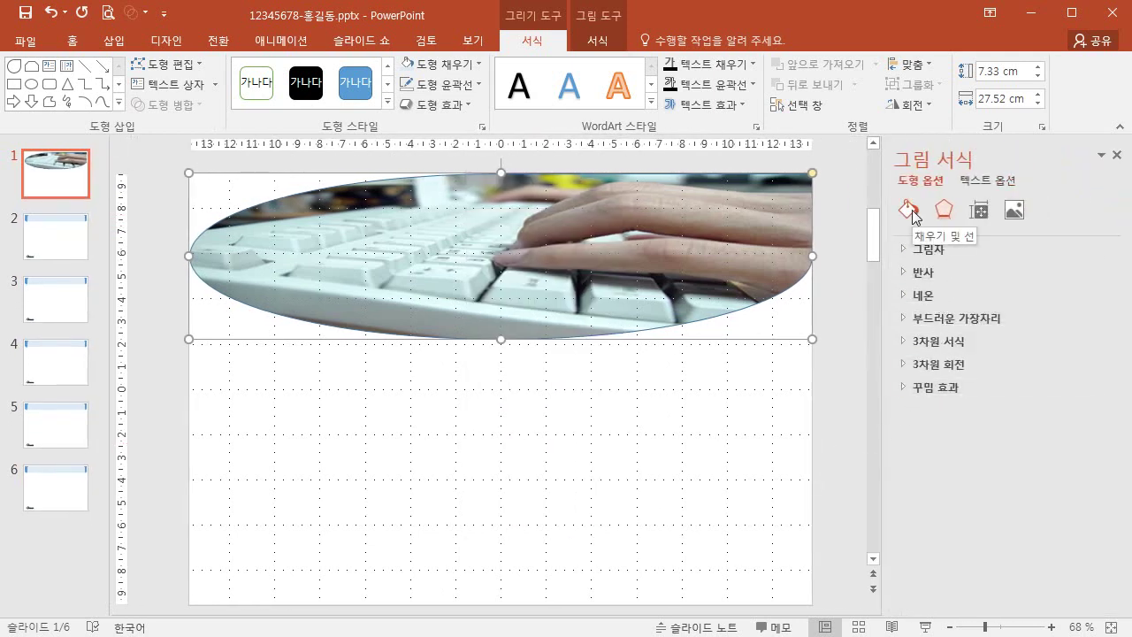
click(911, 212)
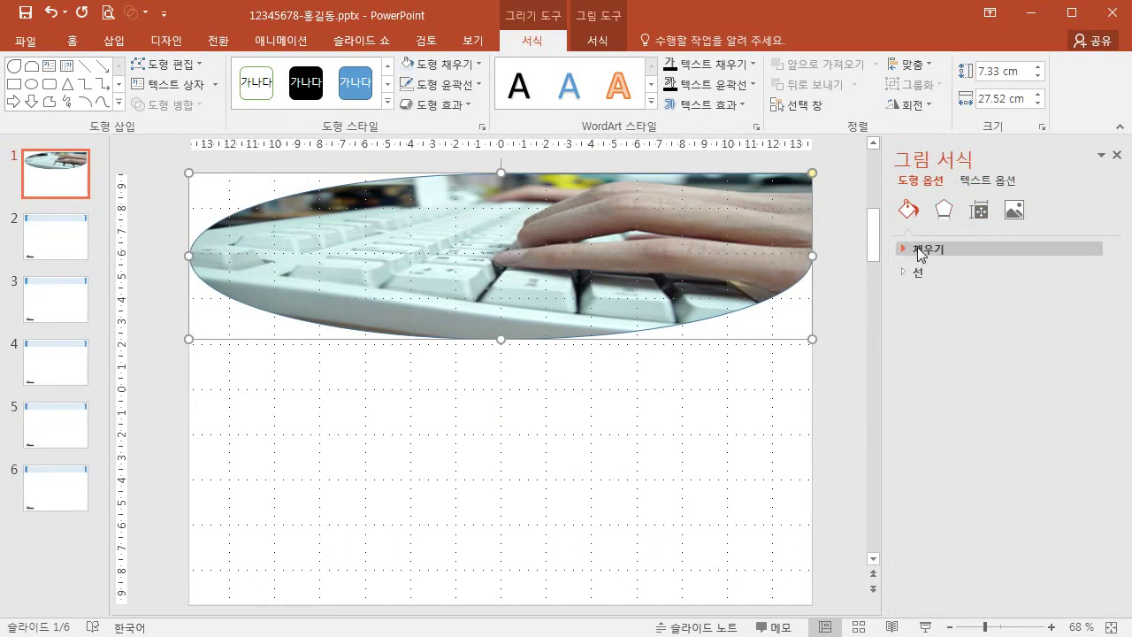
click(919, 251)
double_click(1062, 488)
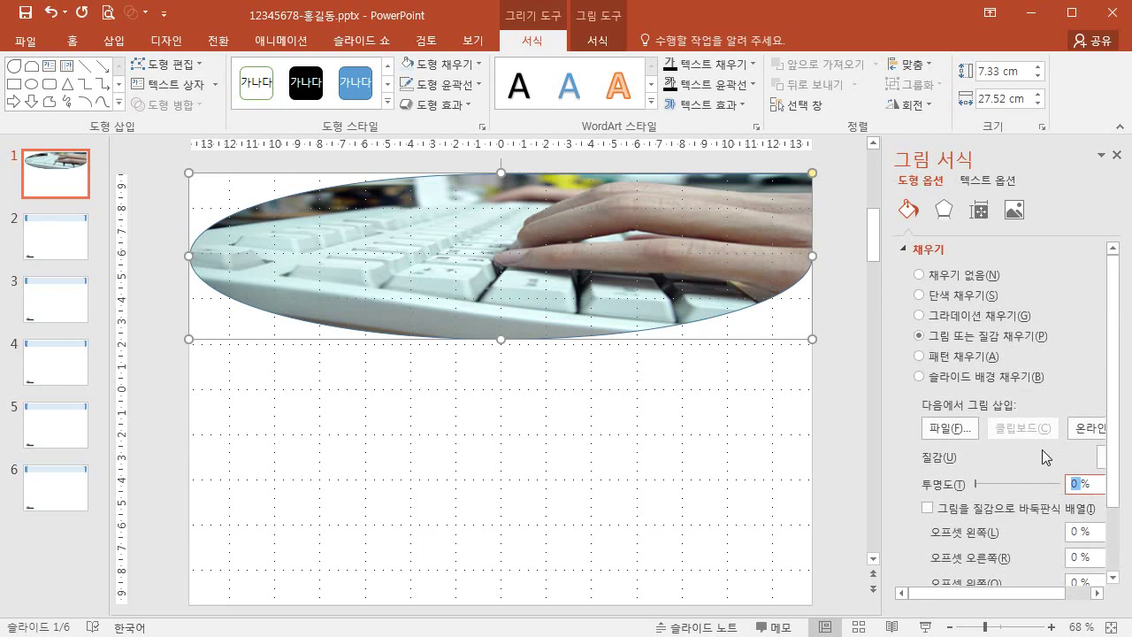
text(50)
key(Return)
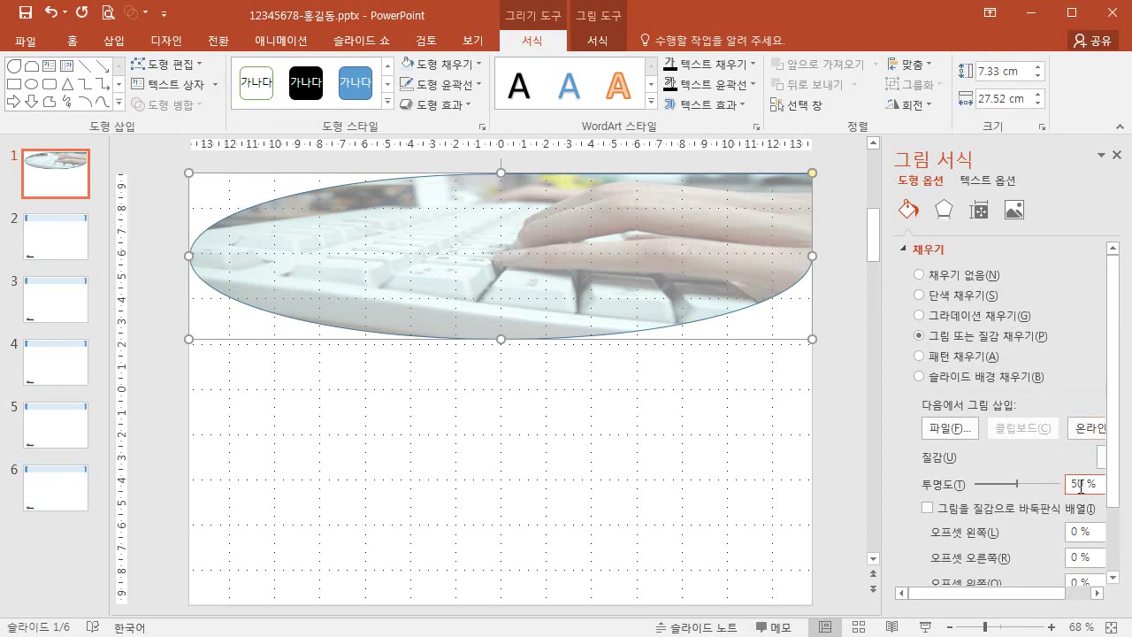
Apply the 5 pt soft edges preset to the teardrop shape
click(714, 399)
click(677, 245)
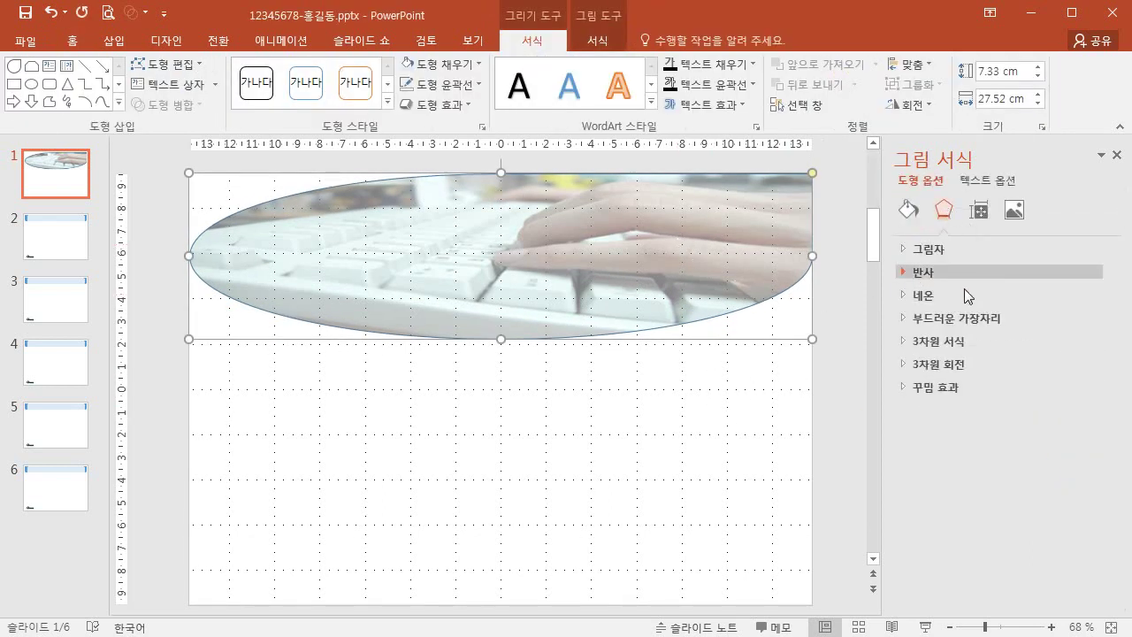
click(976, 315)
click(1084, 342)
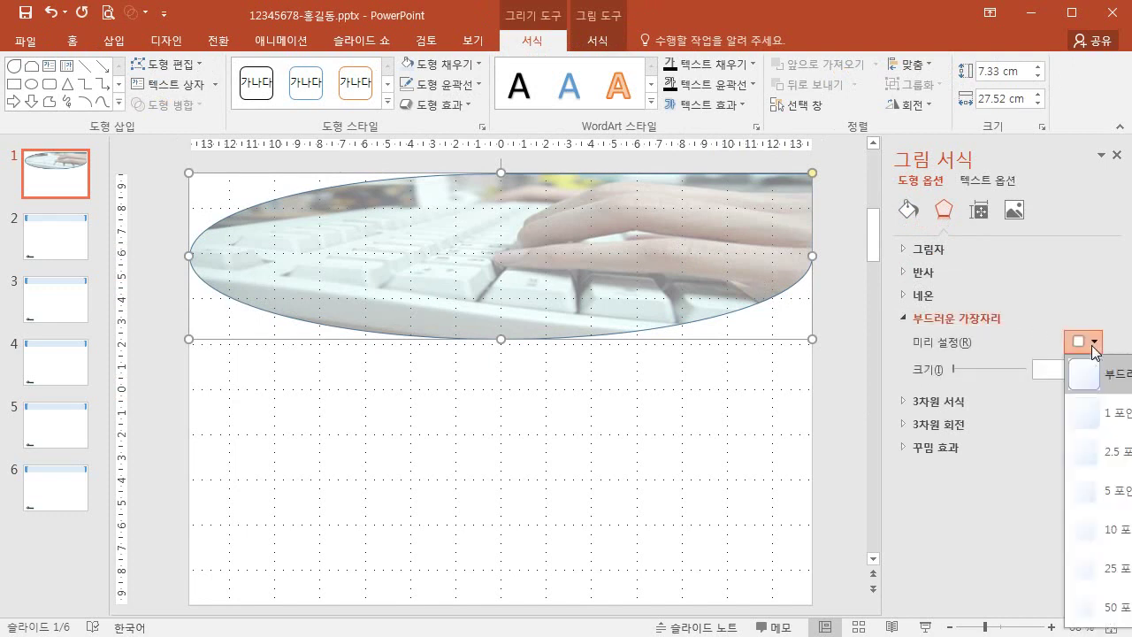
click(1095, 492)
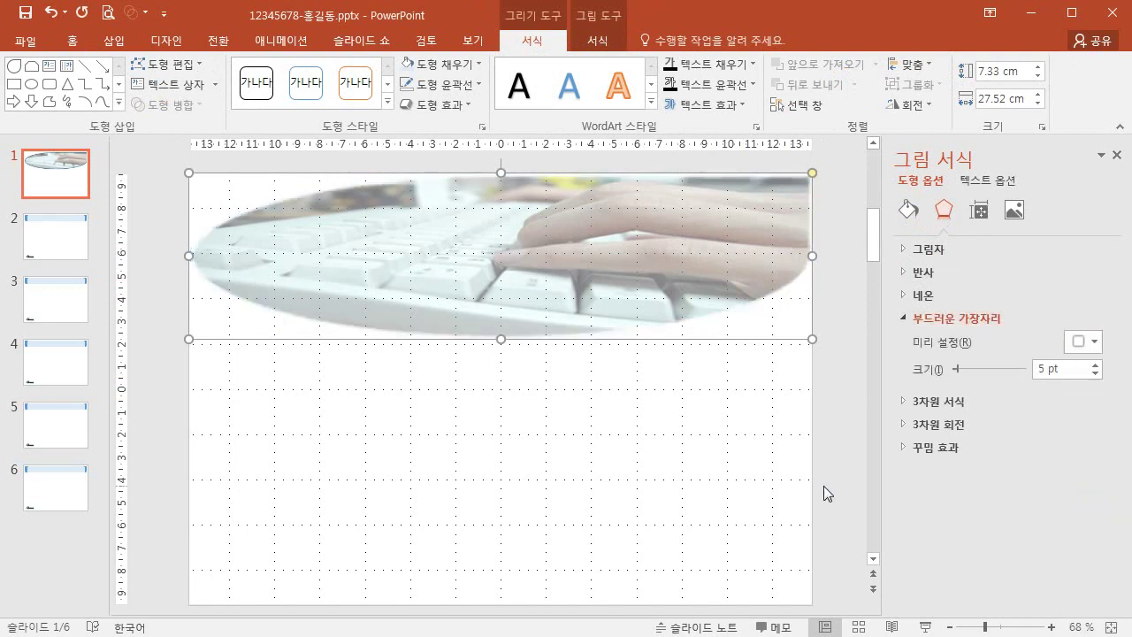
click(631, 469)
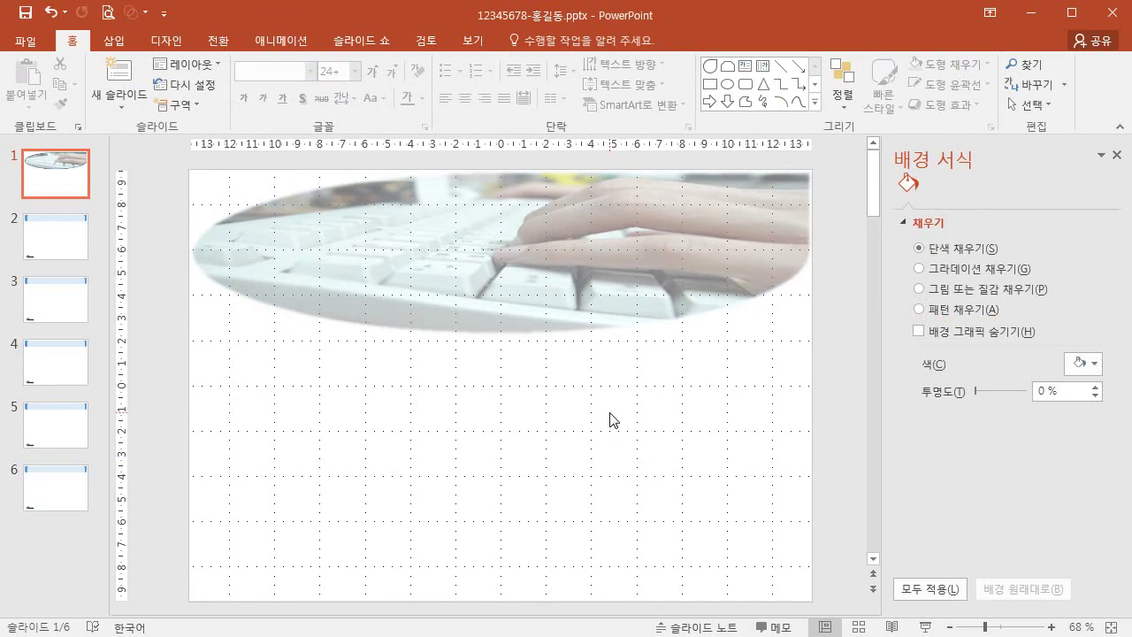
Review the teardrop's soft edges presets and its picture fill transparency setting
click(543, 305)
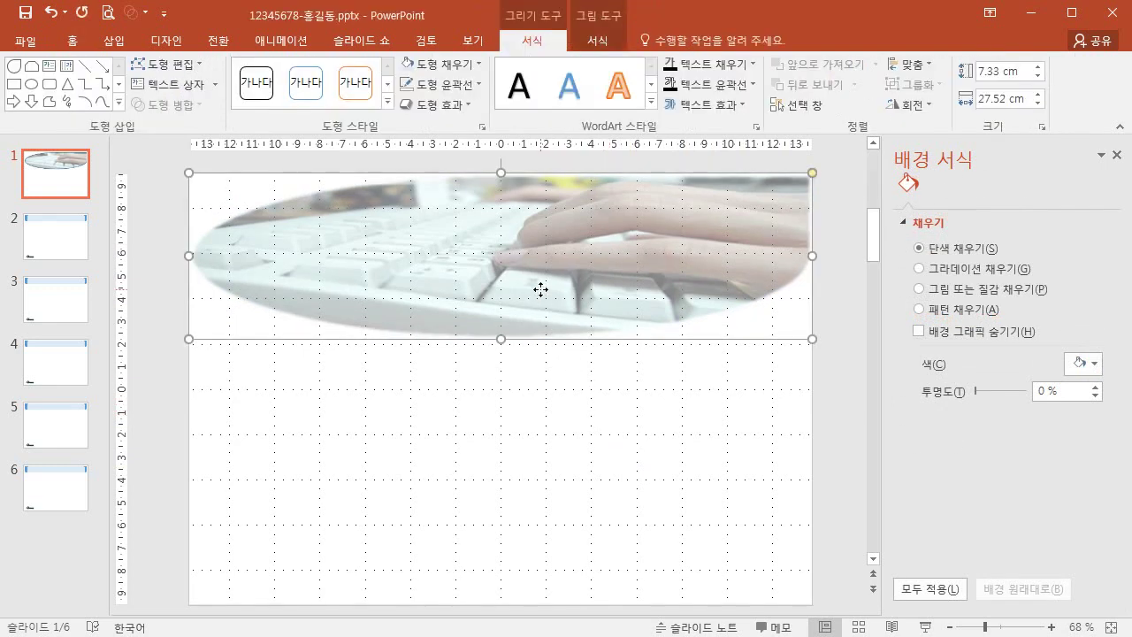
click(461, 113)
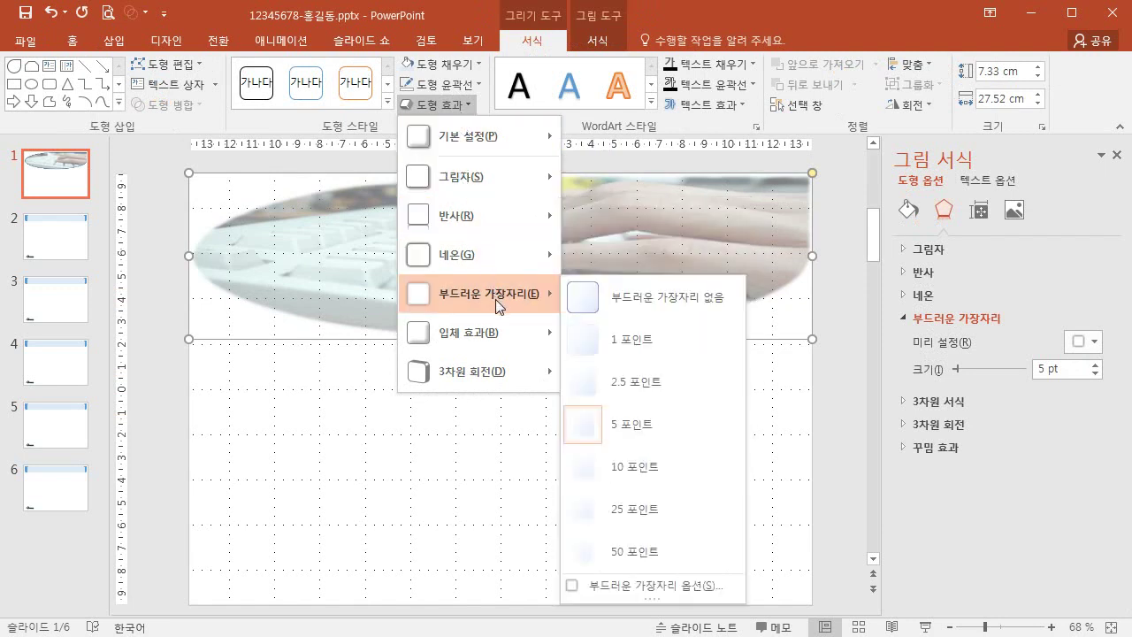
click(460, 485)
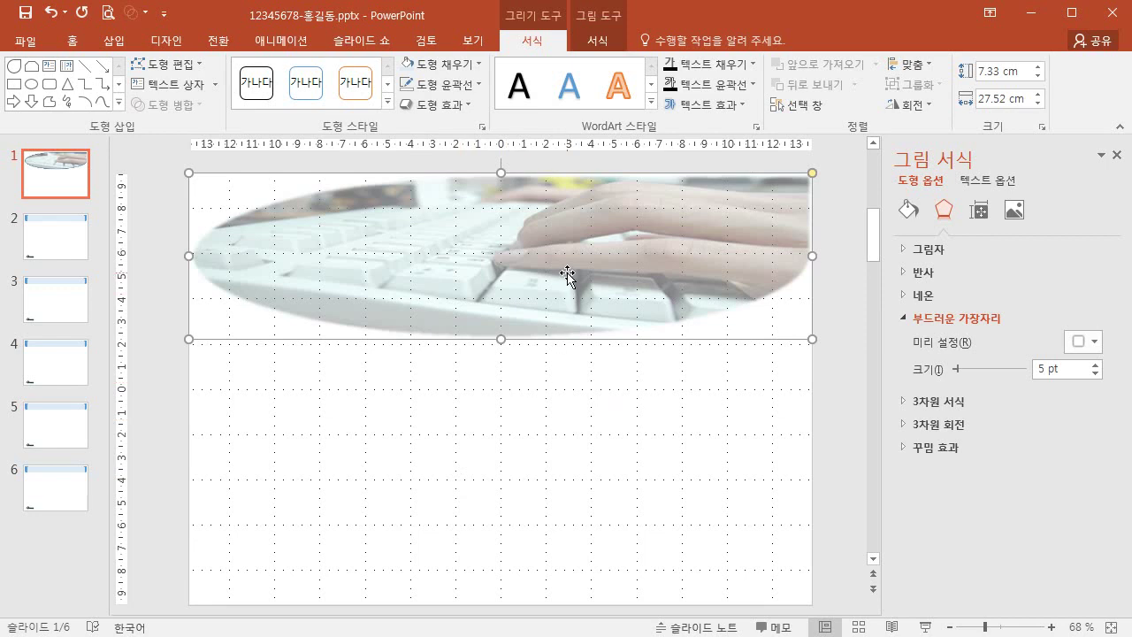
click(907, 209)
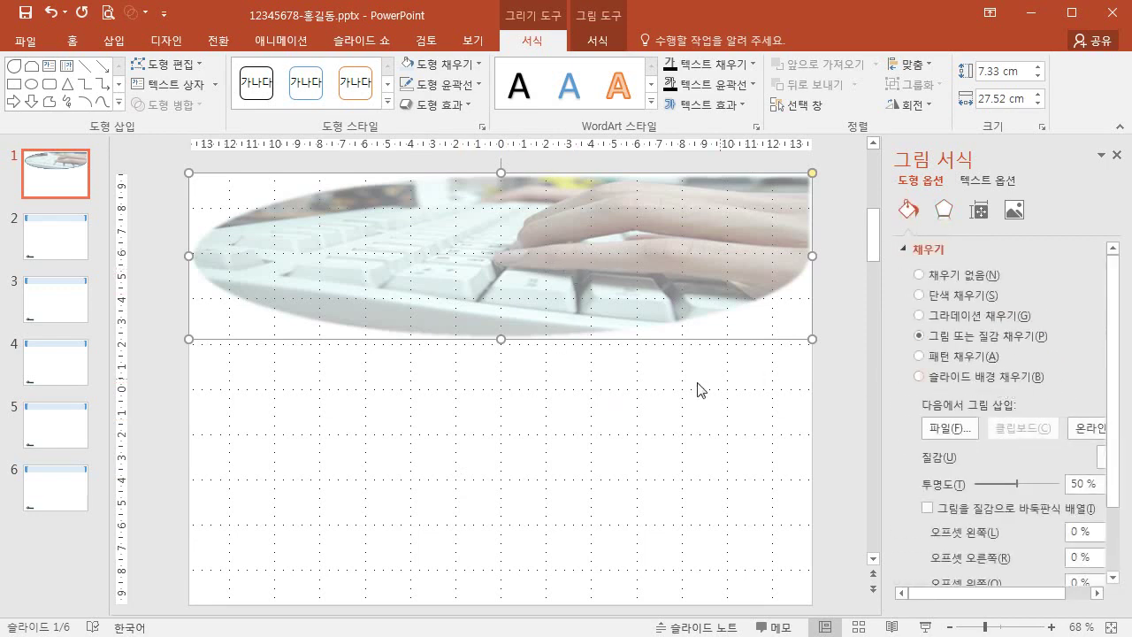
click(615, 414)
click(553, 263)
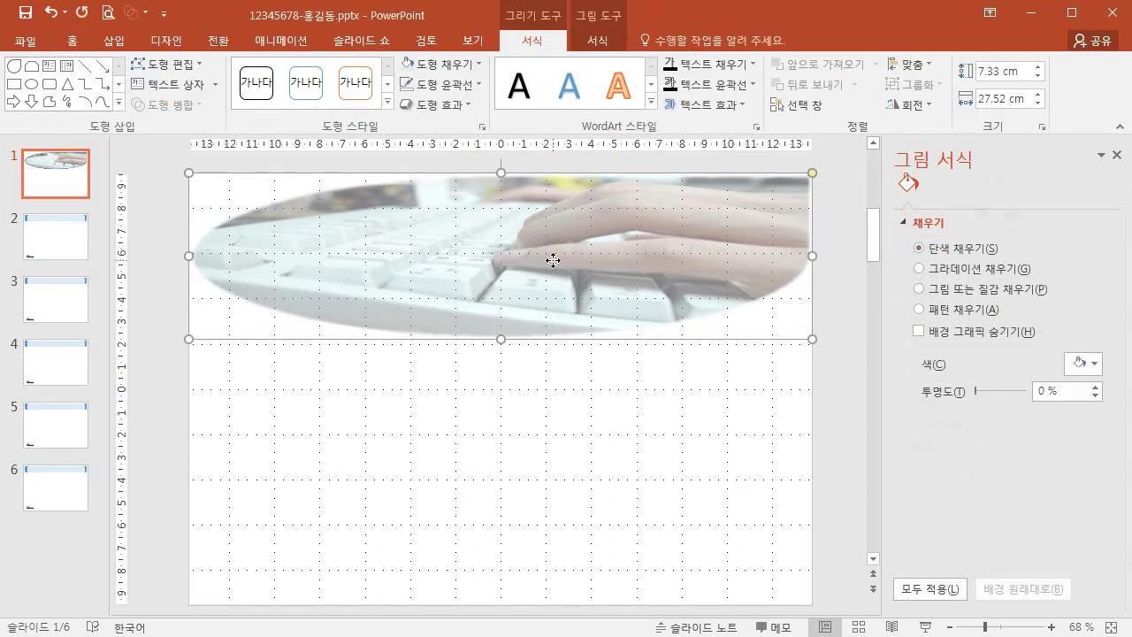
Insert a WordArt object on slide 1
click(115, 41)
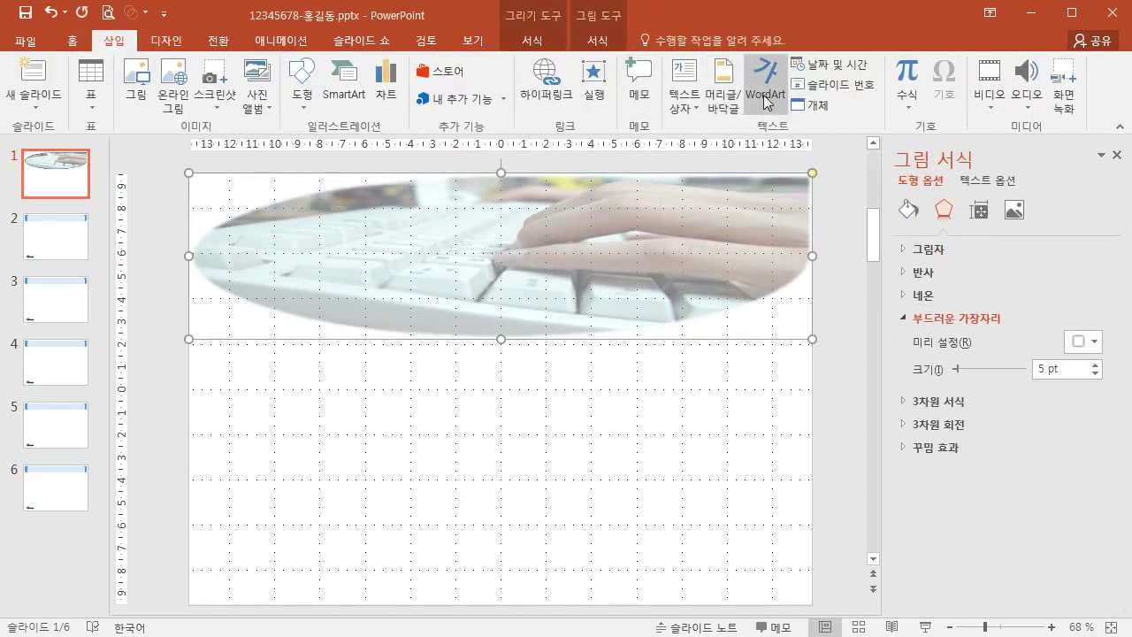